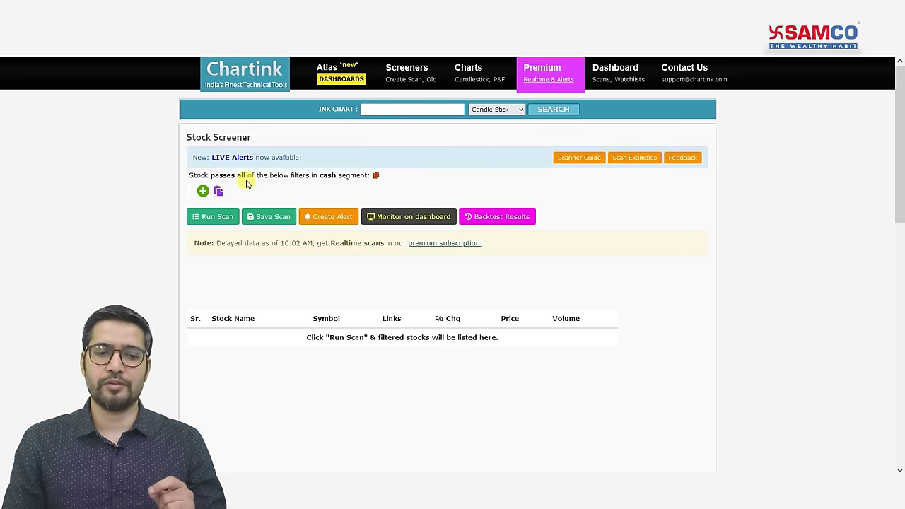
Step: Add a filter requiring the latest Open to equal the latest Low in the cash segment, and run the scan
click(327, 175)
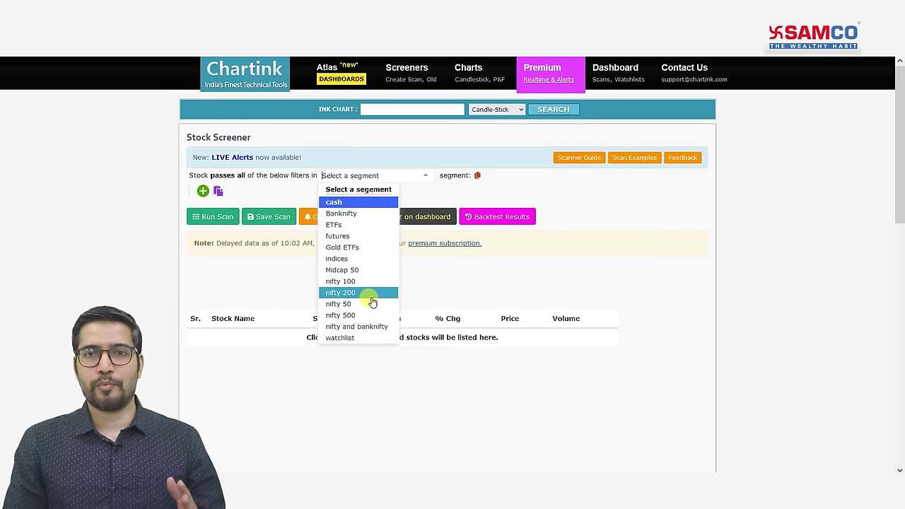
click(467, 276)
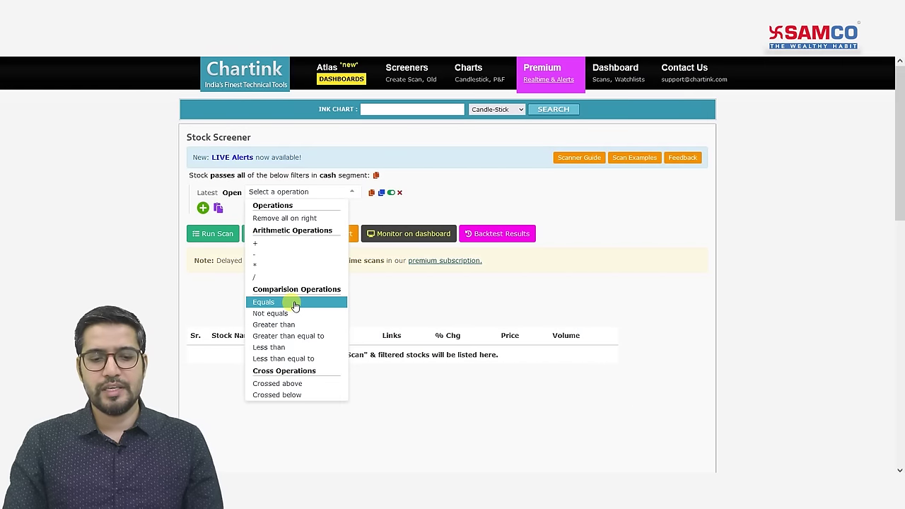
click(296, 304)
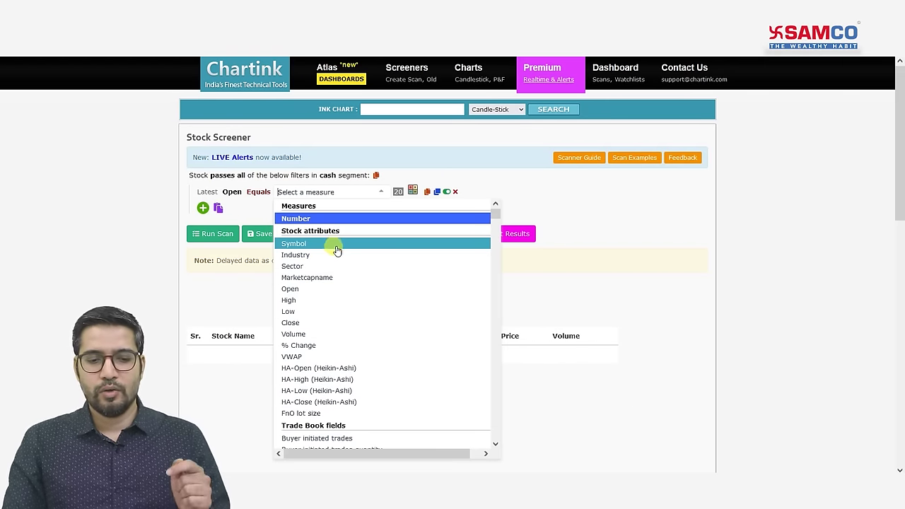
click(318, 312)
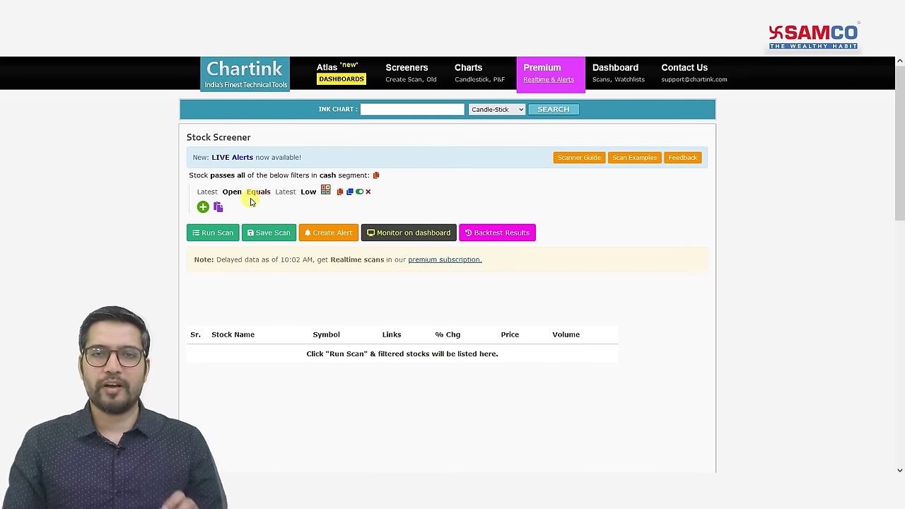
click(215, 233)
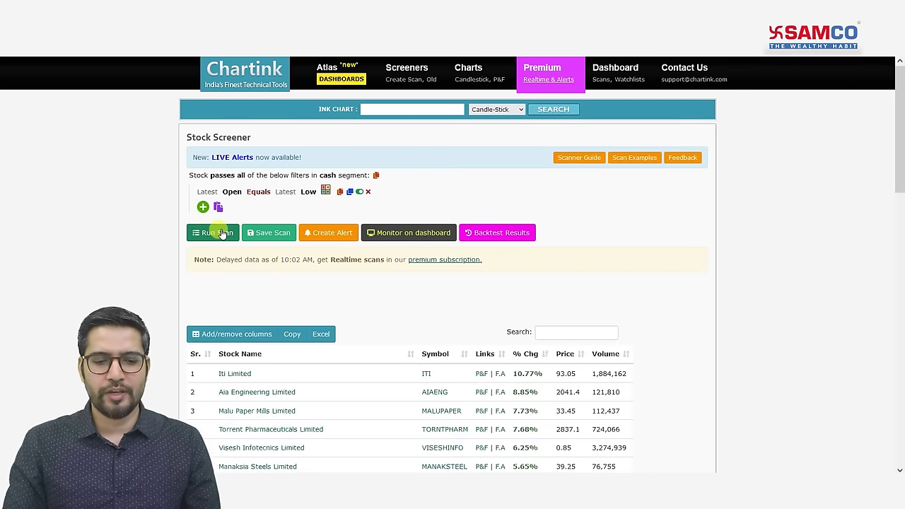
scroll(344, 259, down, 8)
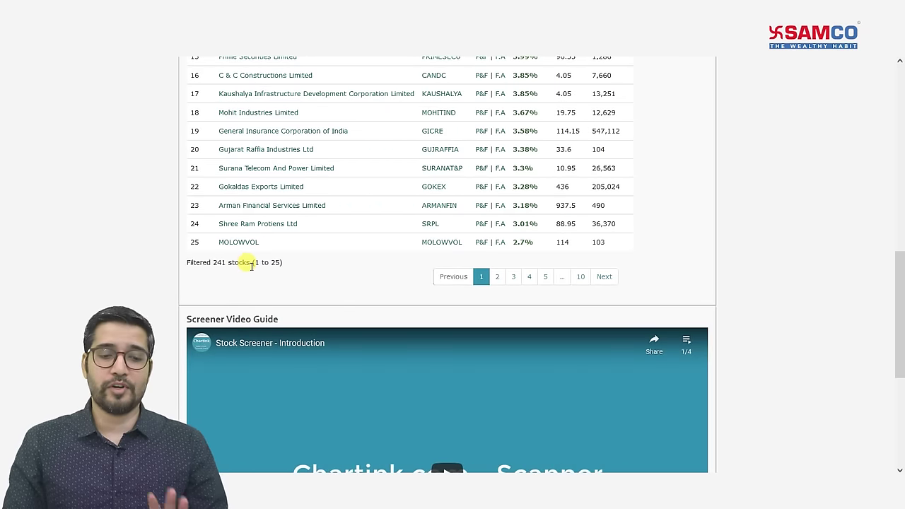
Step: Change the scan's segment from cash to nifty 500 and rerun it to review the filtered stocks
scroll(299, 262, up, 4)
scroll(300, 263, up, 4)
click(325, 175)
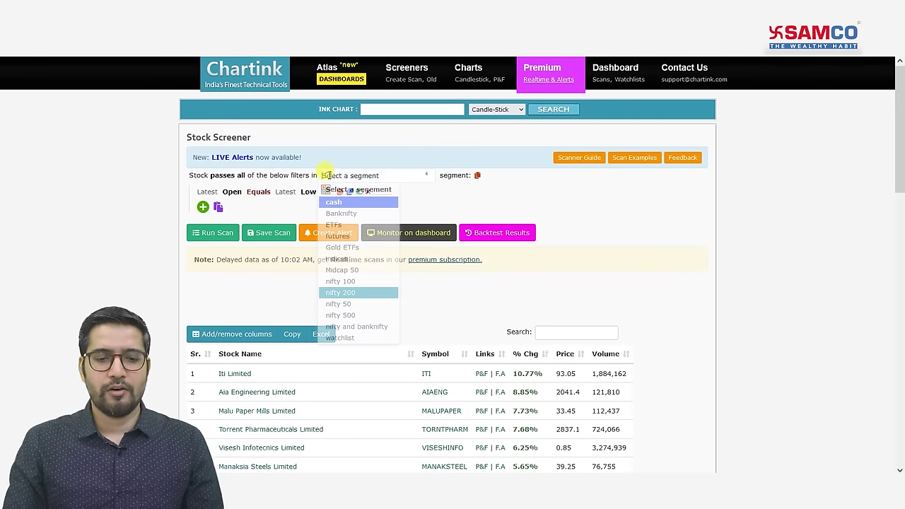
click(345, 314)
click(202, 232)
scroll(287, 287, down, 6)
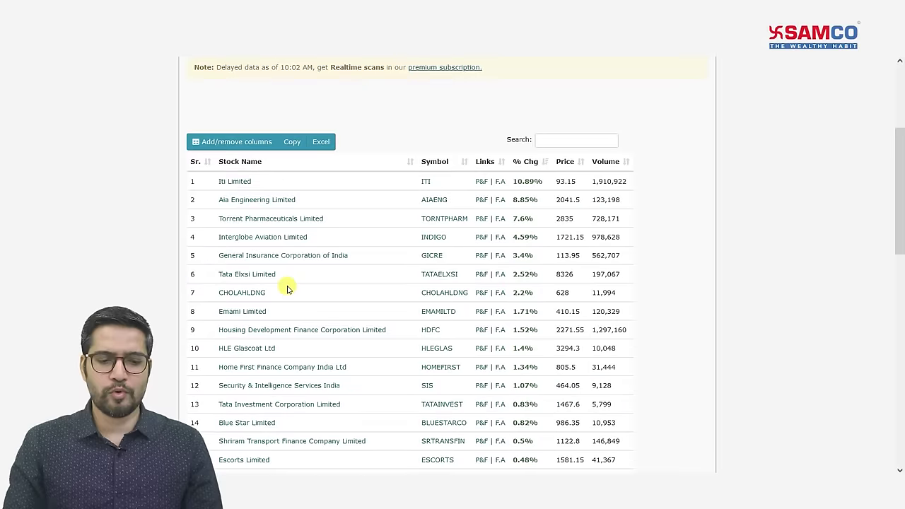
scroll(288, 290, down, 2)
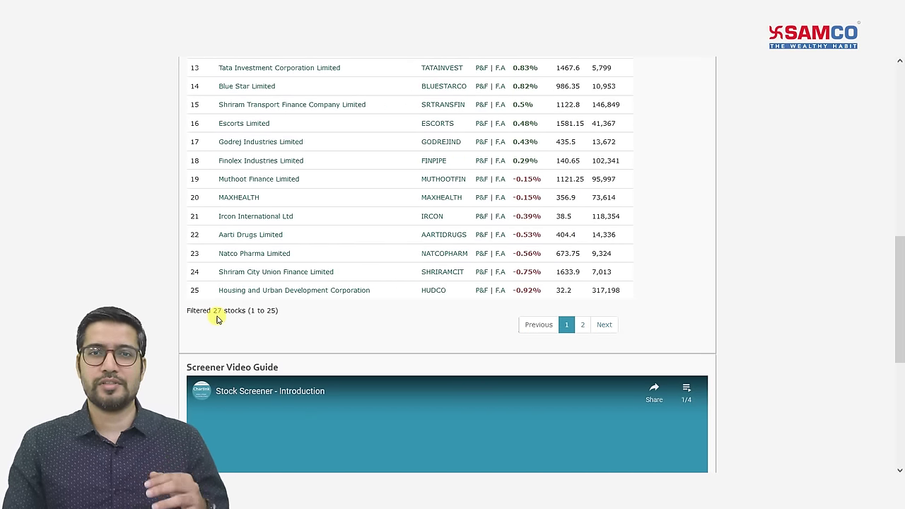
Step: Add a second filter requiring the latest Open to be greater than the 1 day ago High, and rerun the scan
scroll(269, 297, up, 3)
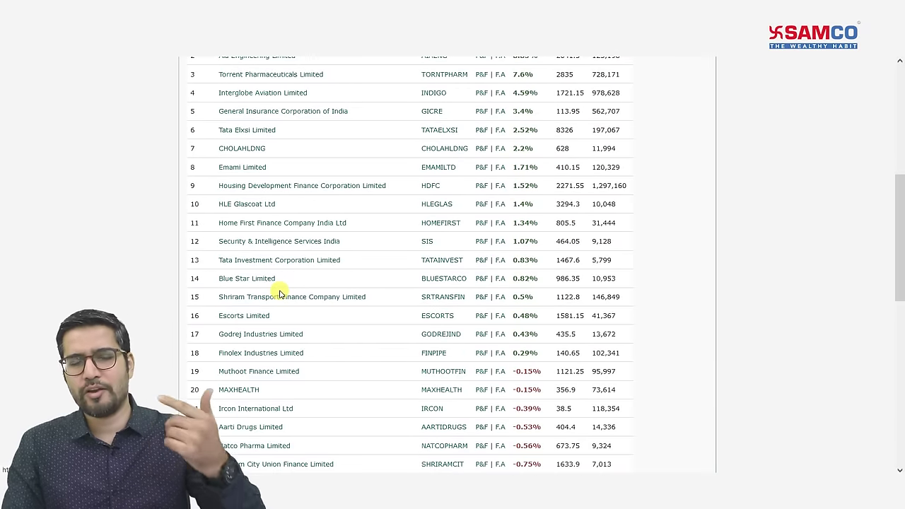
scroll(280, 294, up, 3)
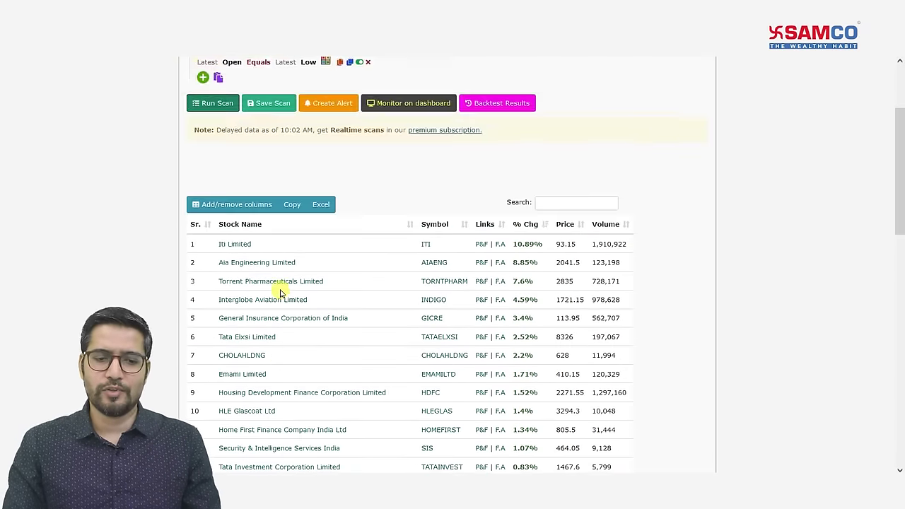
scroll(280, 294, up, 2)
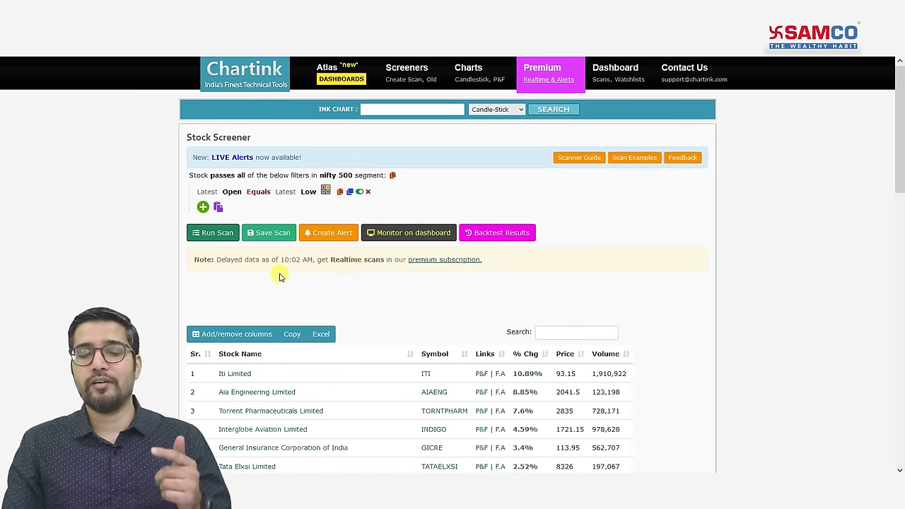
click(203, 207)
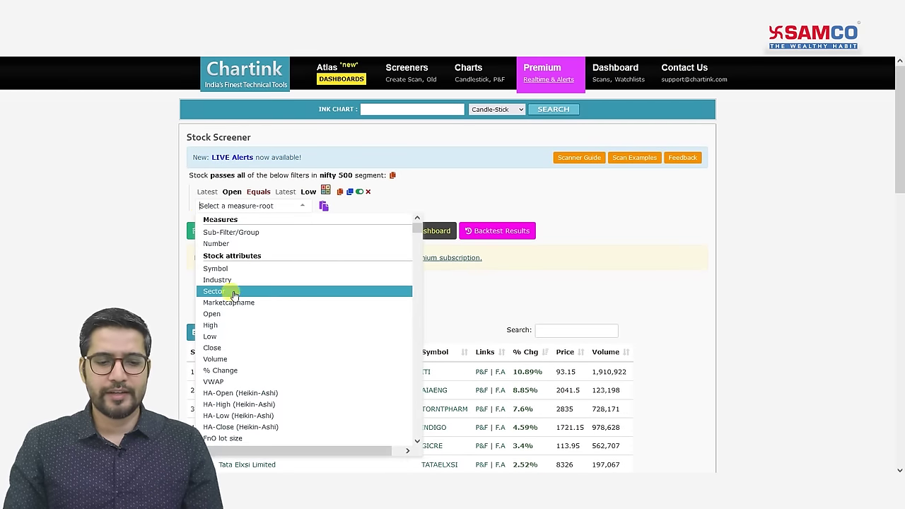
click(237, 314)
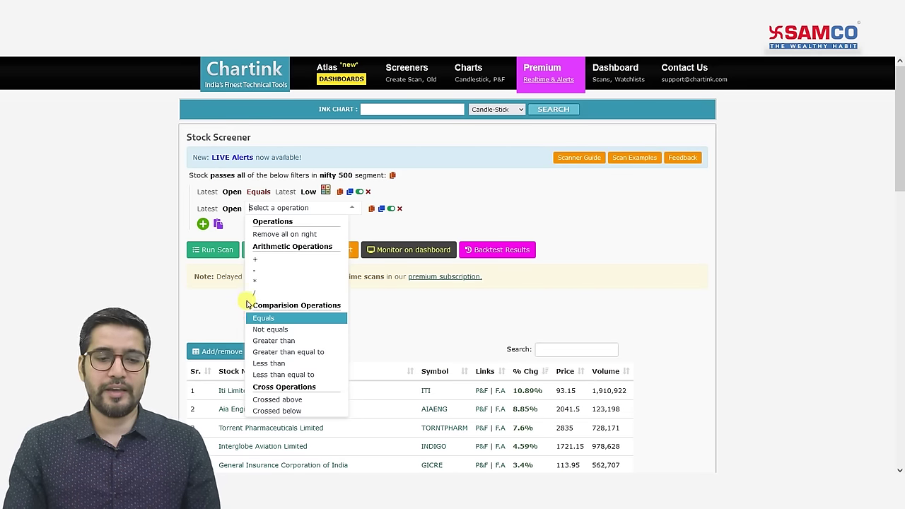
click(291, 341)
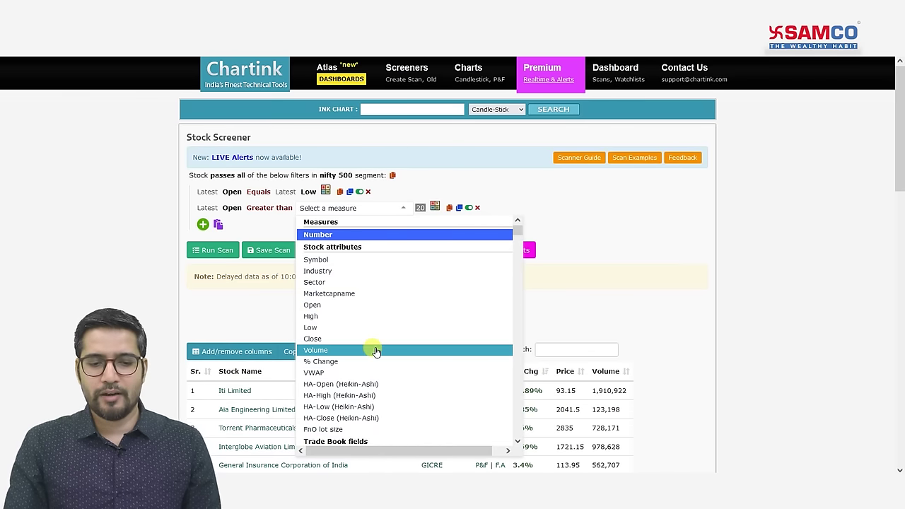
click(360, 317)
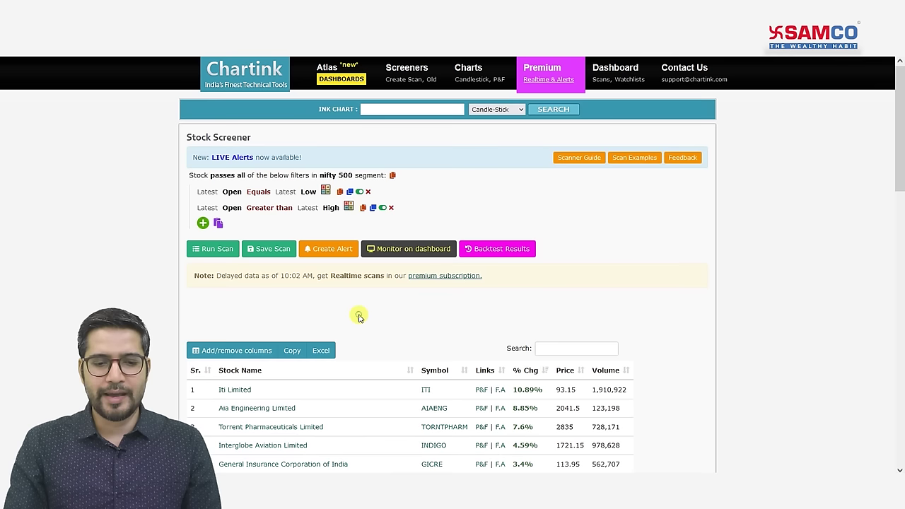
click(307, 210)
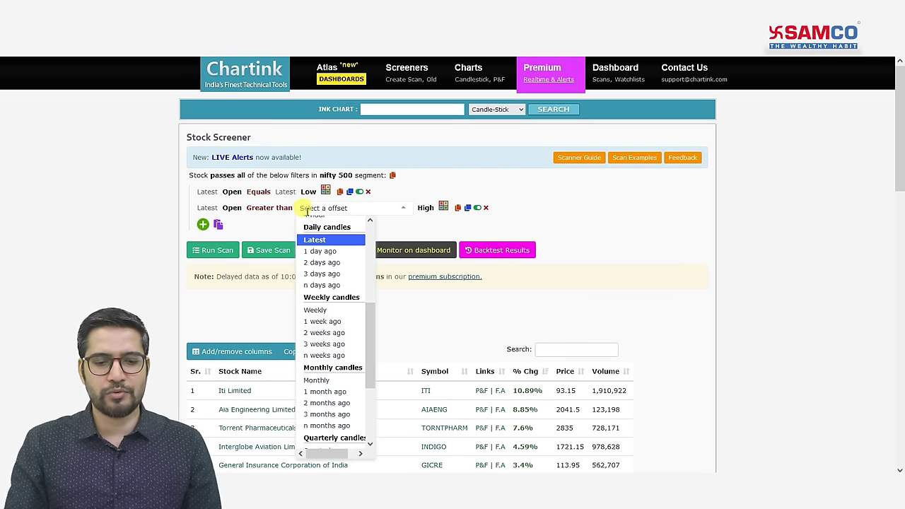
click(329, 252)
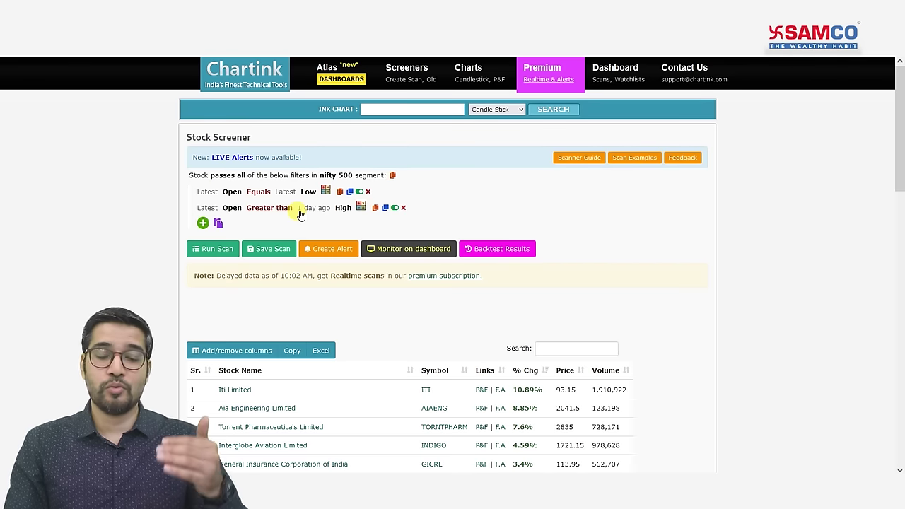
click(217, 250)
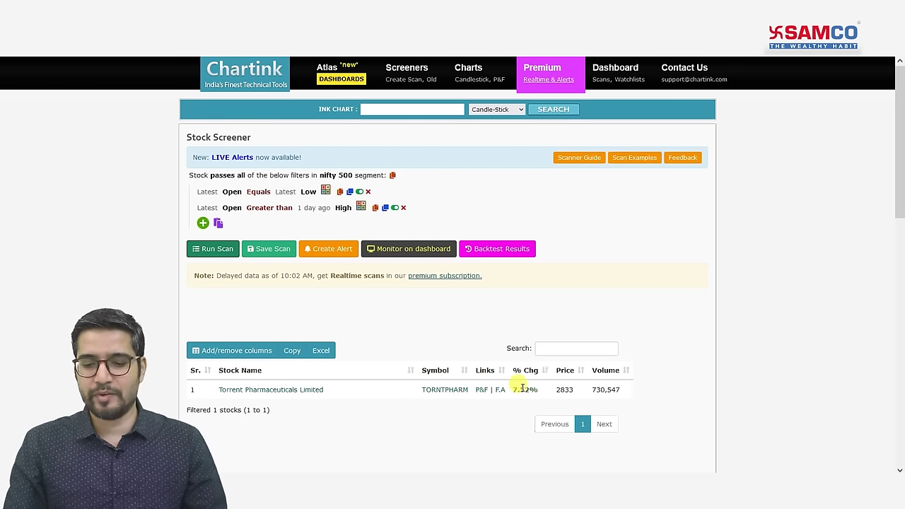
Step: Open the Torrent Pharmaceuticals Limited chart in a new browser tab and examine its daily candles
right_click(315, 390)
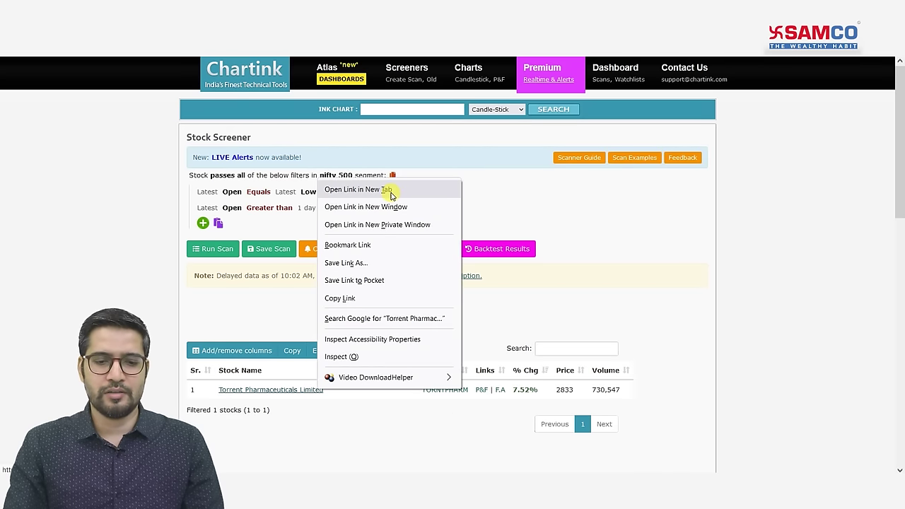
click(391, 191)
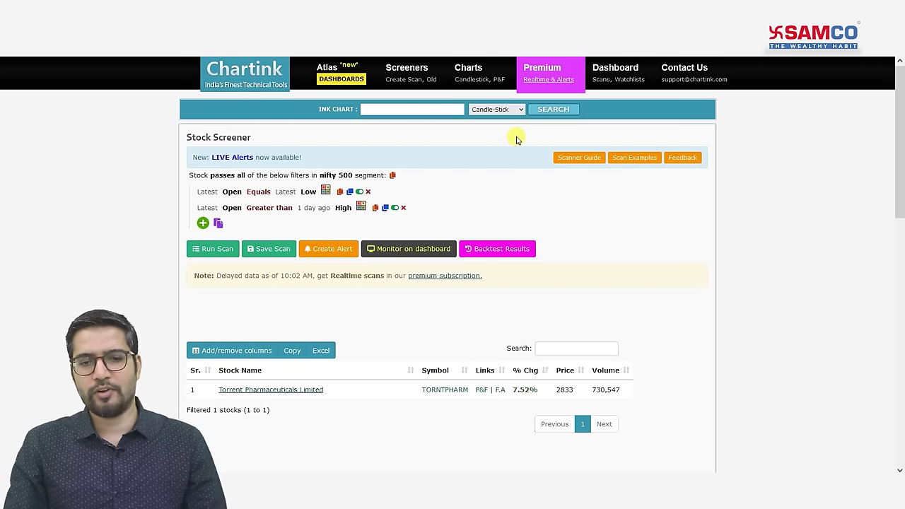
key(ctrl+Tab)
scroll(682, 311, down, 1)
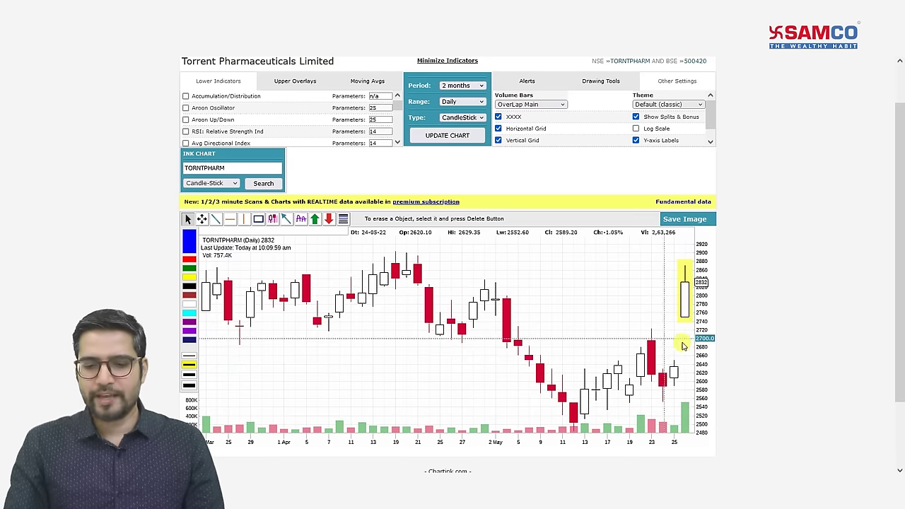
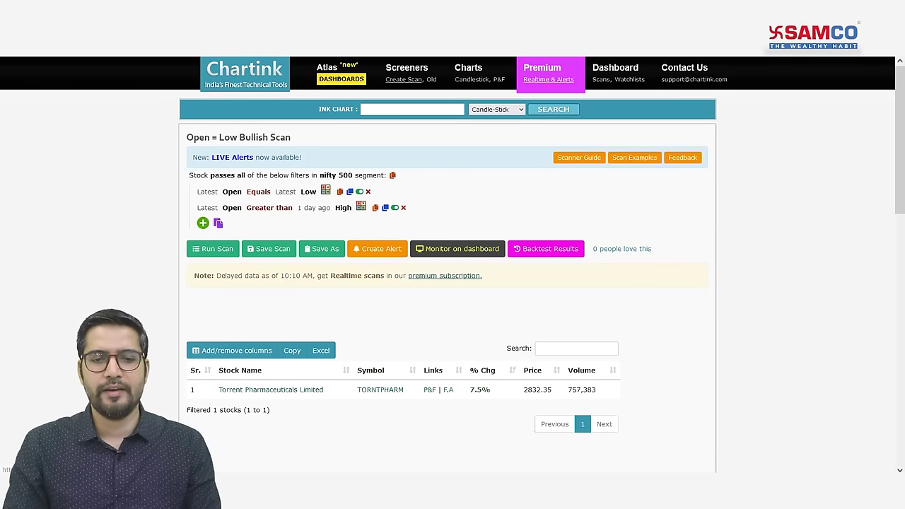
Step: Create a new scan with a filter requiring the latest Open to equal the latest High, and run it
click(424, 79)
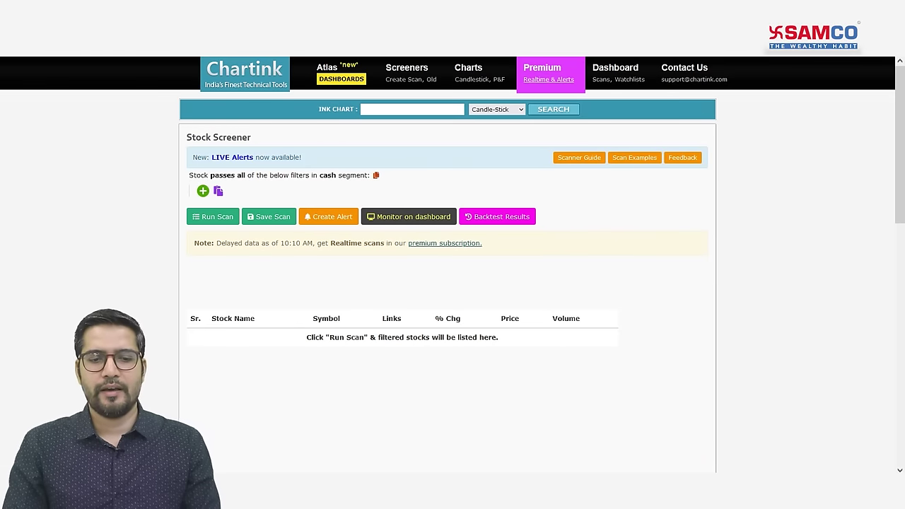
click(203, 193)
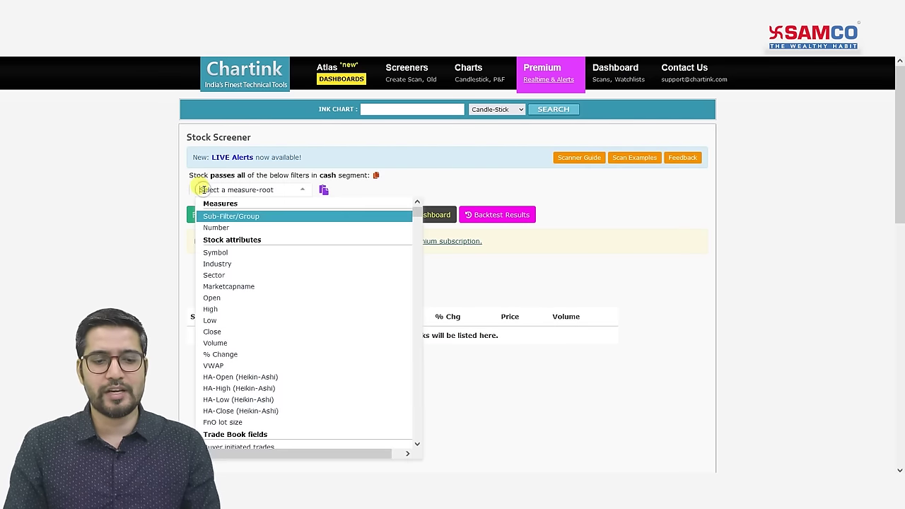
click(240, 300)
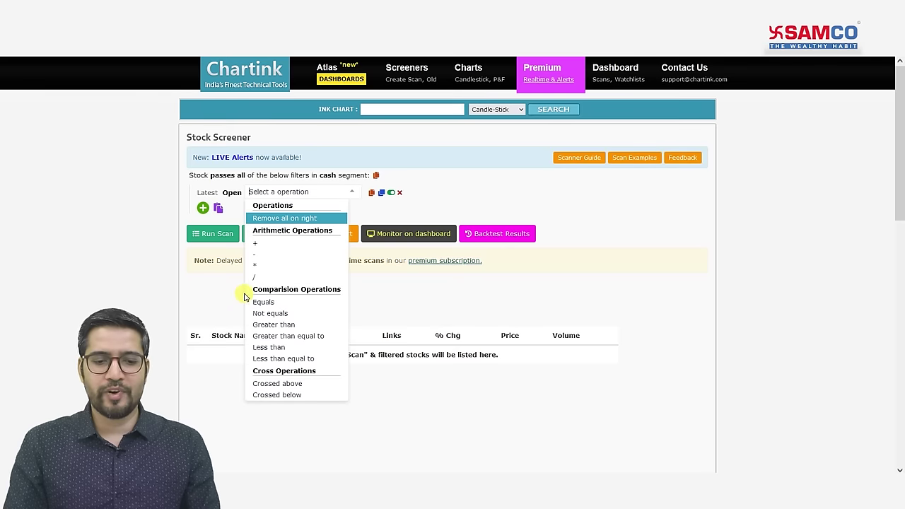
click(299, 304)
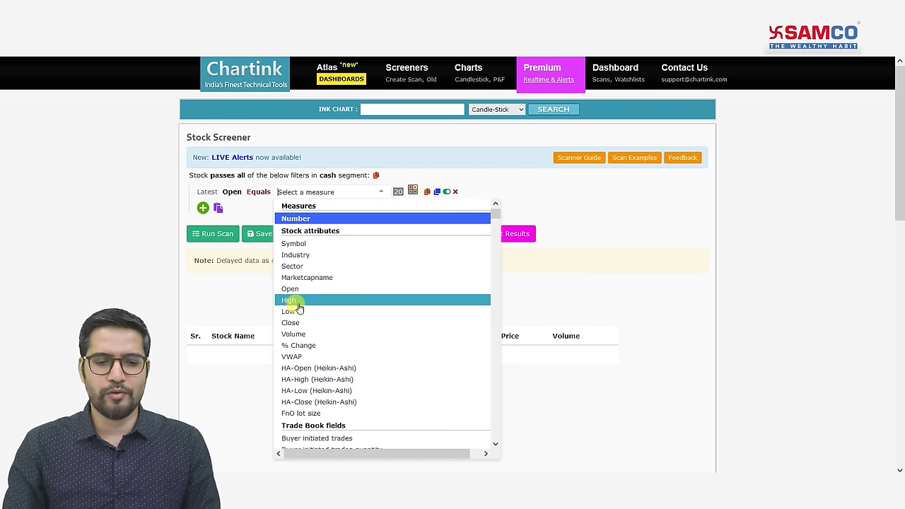
click(299, 302)
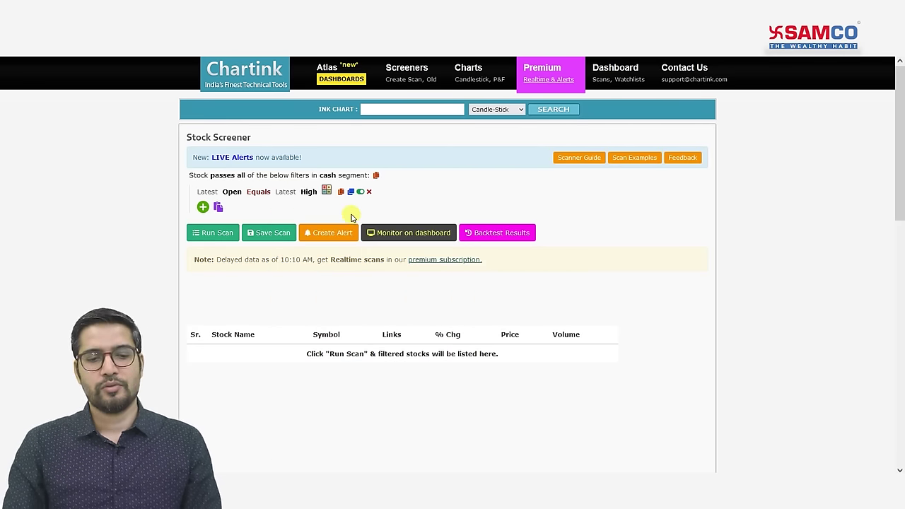
click(217, 237)
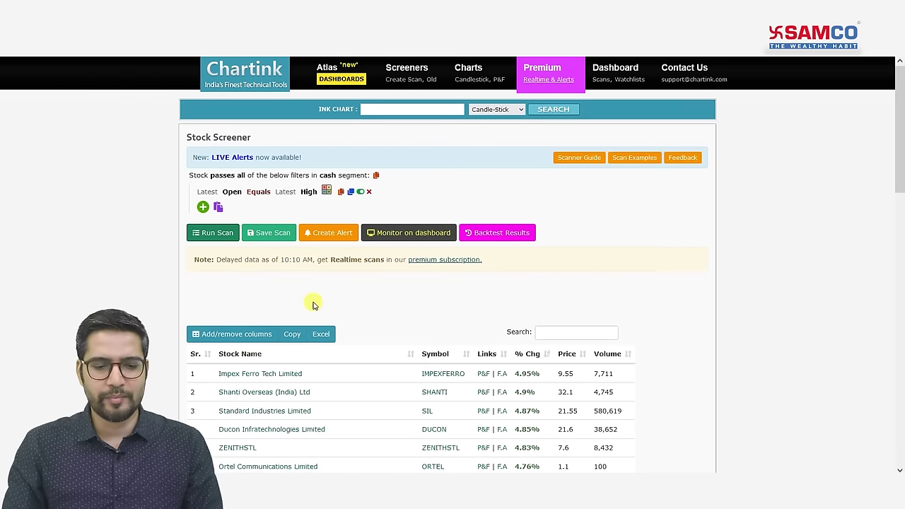
scroll(319, 309, down, 7)
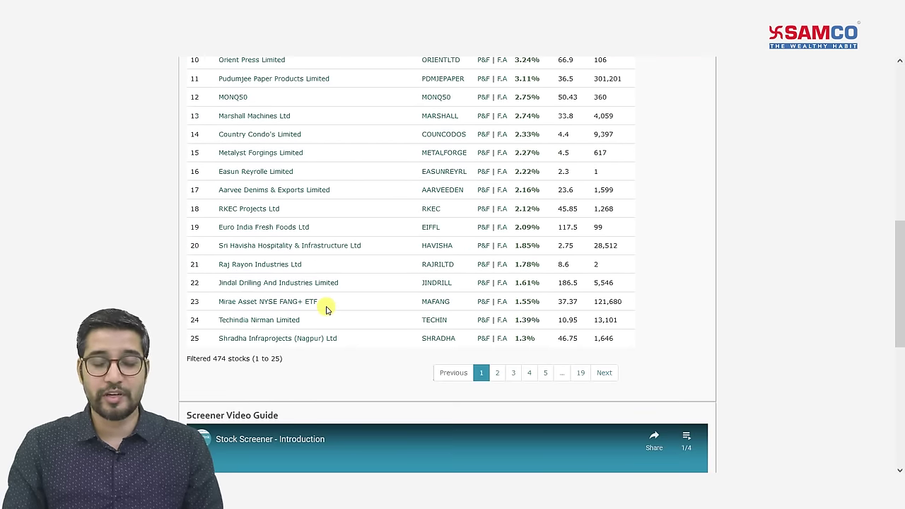
Step: Restrict the Open equals High scan to the nifty 500 segment and rerun it to review the filtered stocks
scroll(326, 309, up, 7)
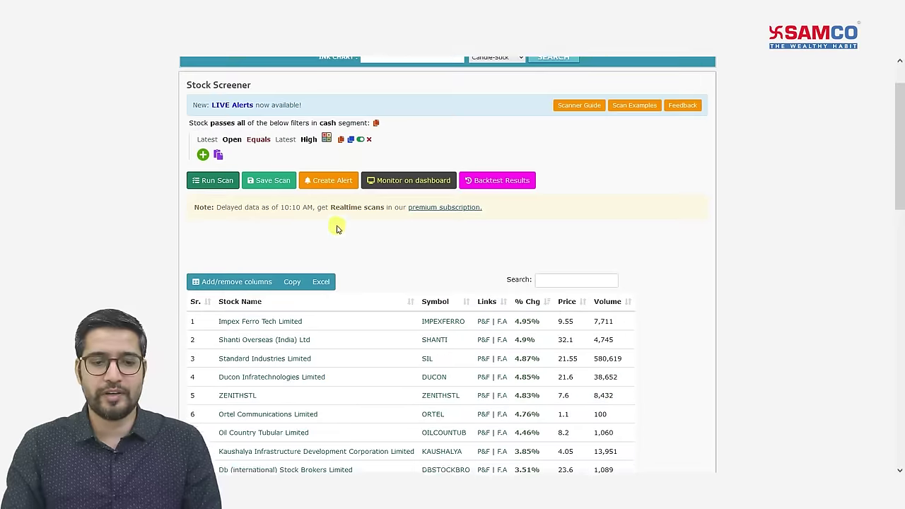
click(329, 127)
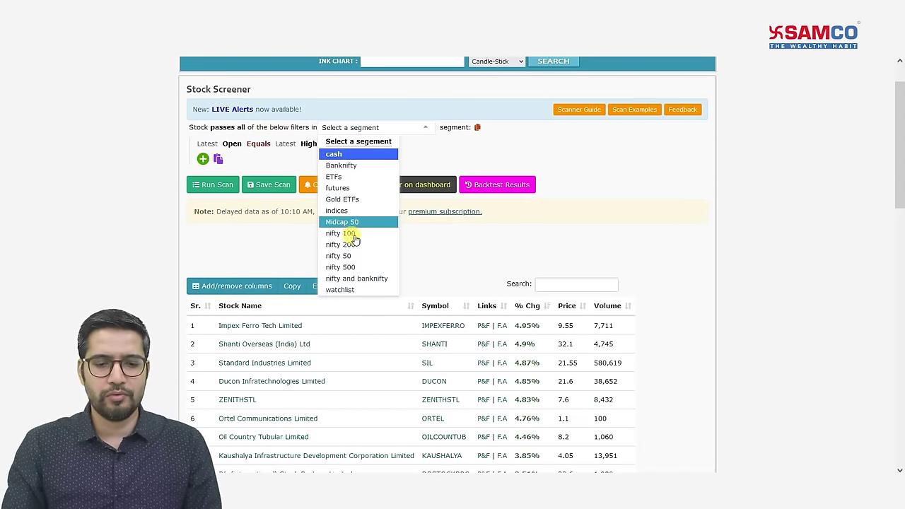
click(355, 266)
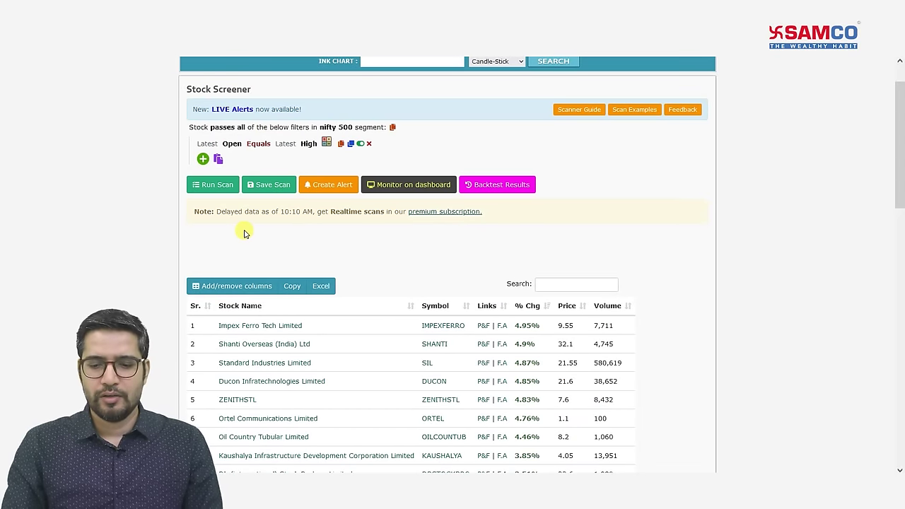
click(216, 183)
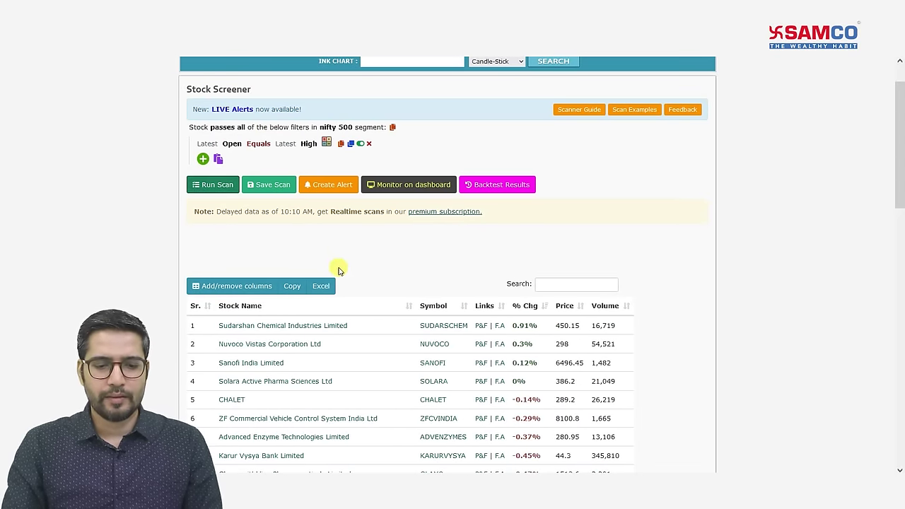
scroll(338, 267, down, 3)
scroll(341, 276, down, 3)
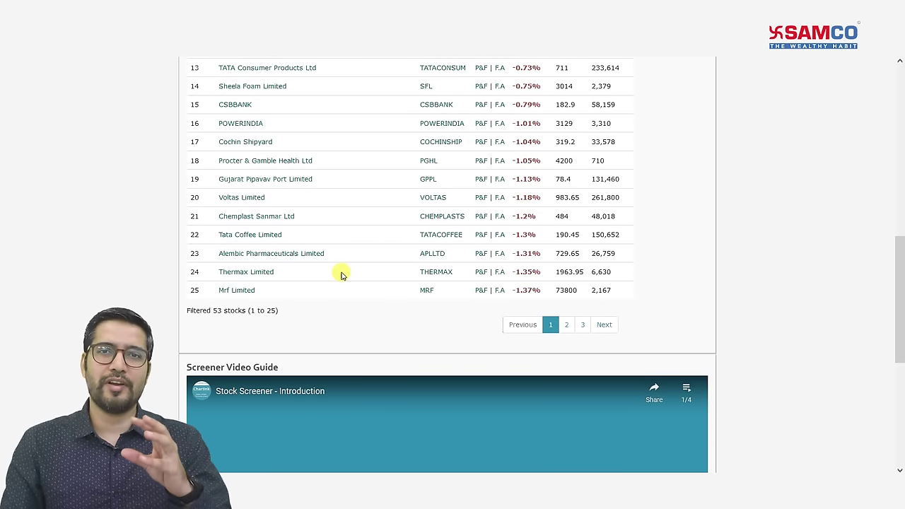
Step: Add a second filter requiring the latest Open to be less than the 1 day ago Low, and rerun the scan
scroll(339, 272, up, 7)
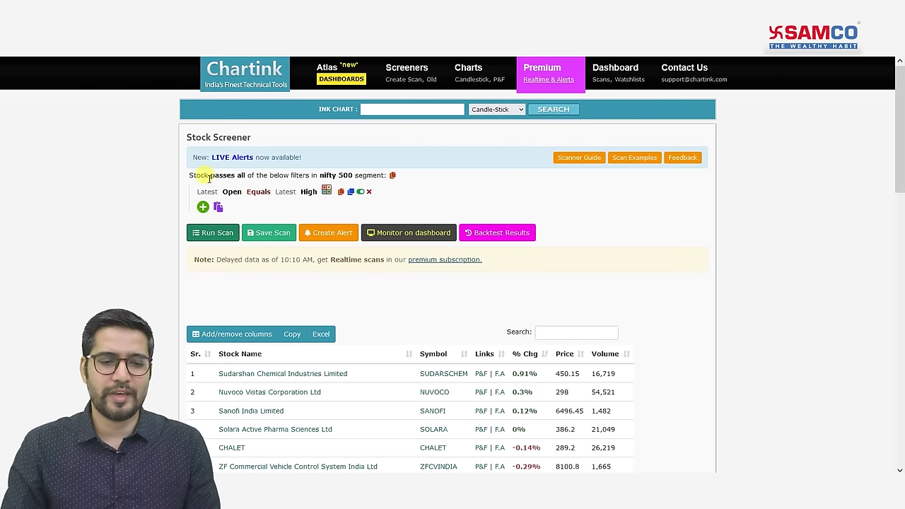
click(203, 206)
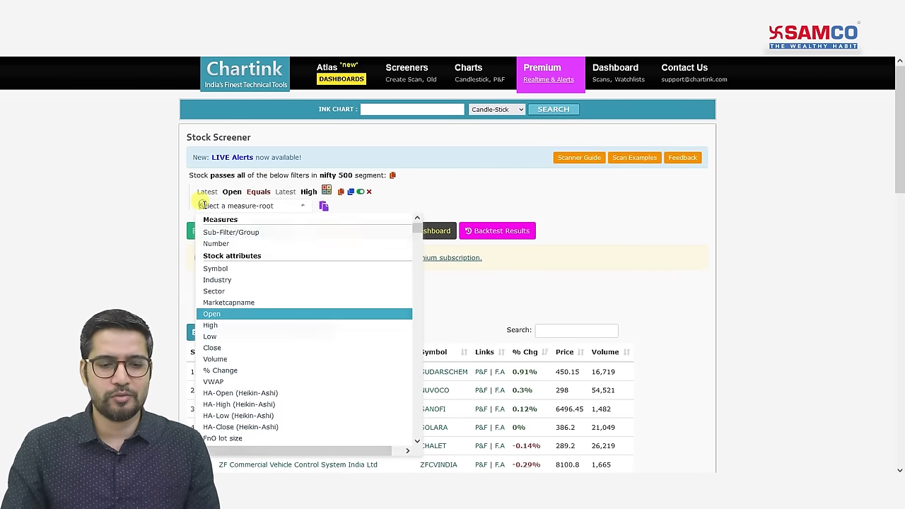
click(248, 314)
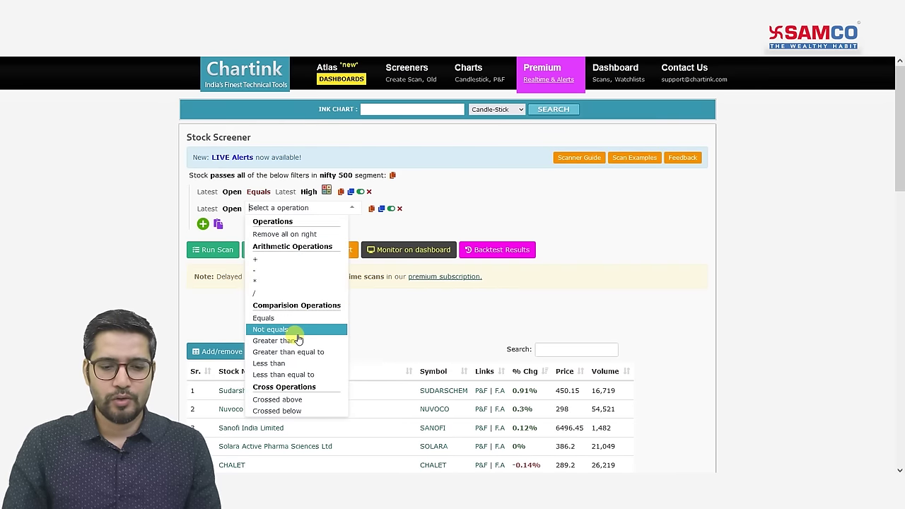
click(297, 363)
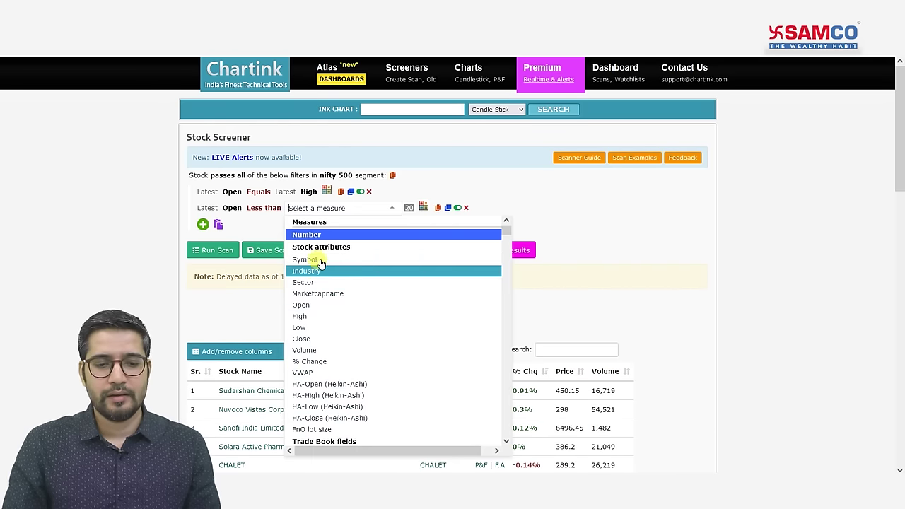
click(322, 326)
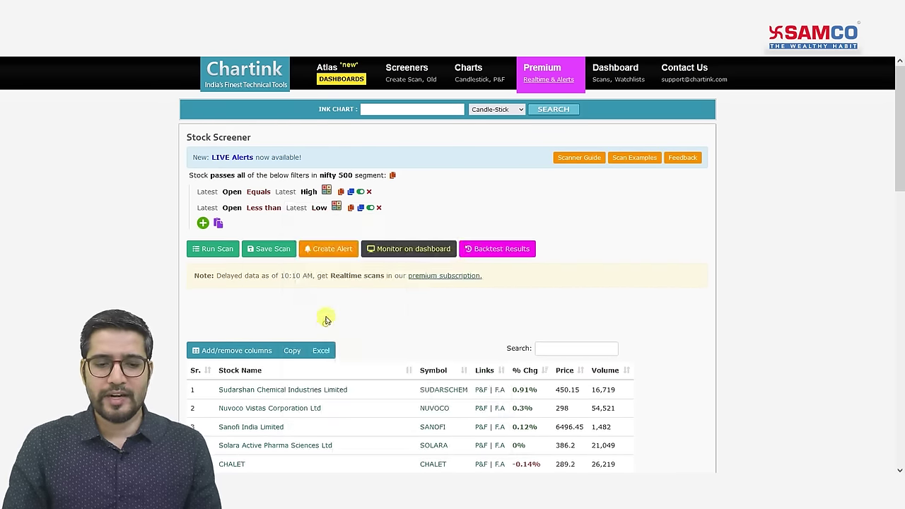
click(295, 208)
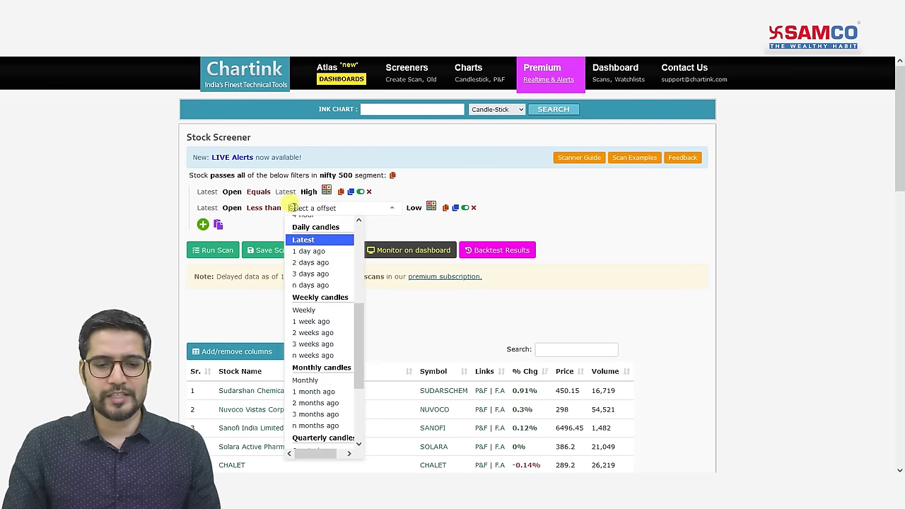
click(318, 253)
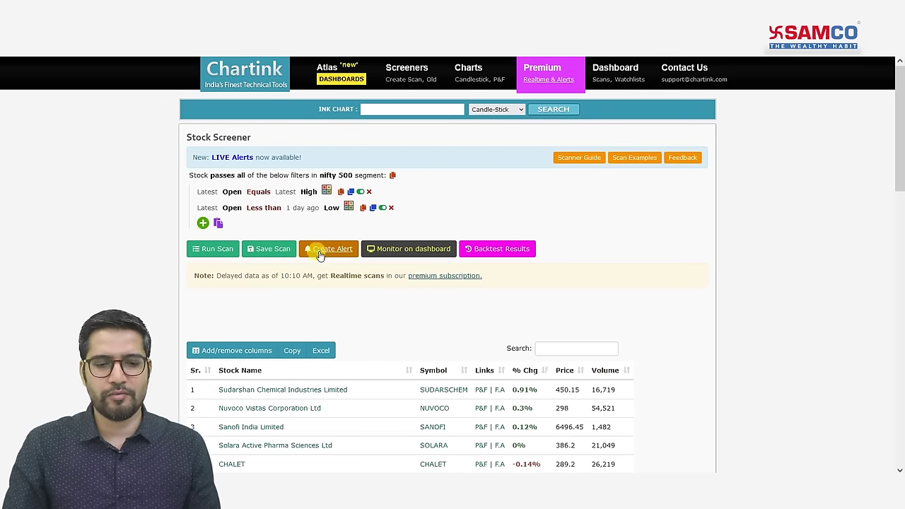
click(216, 249)
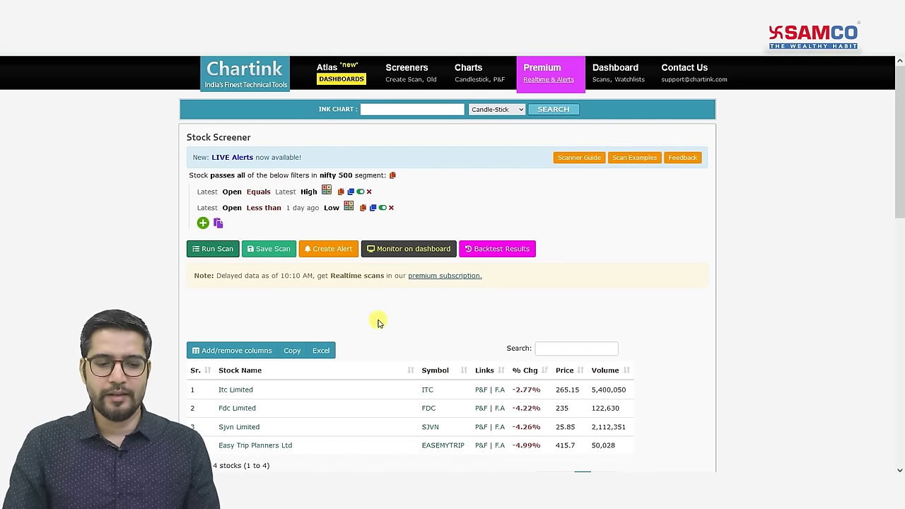
Step: Open the Itc Limited chart from the scan results in a new browser tab and examine its daily candles
scroll(380, 320, down, 1)
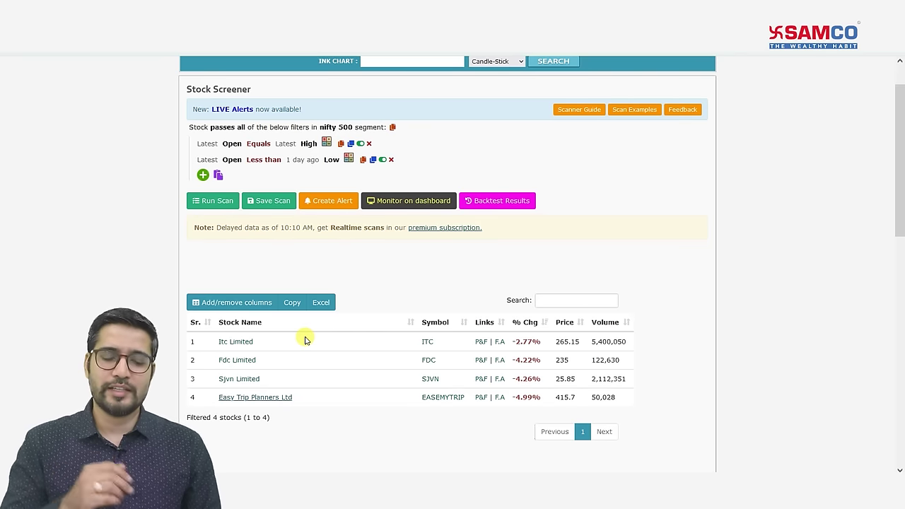
right_click(242, 342)
click(309, 138)
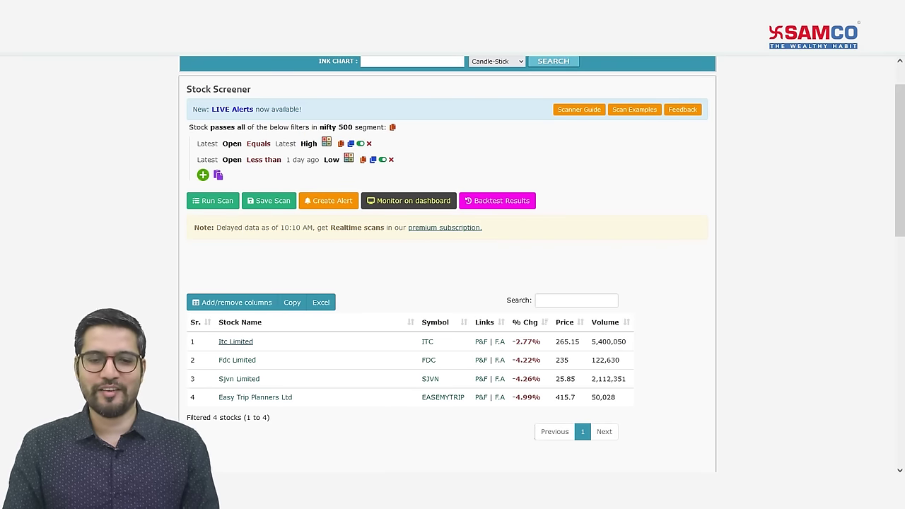
key(ctrl+Tab)
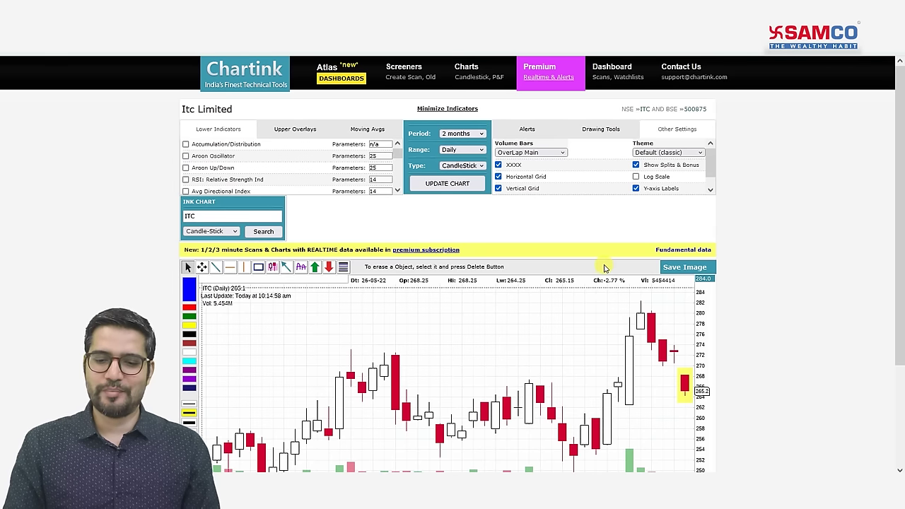
scroll(613, 269, down, 2)
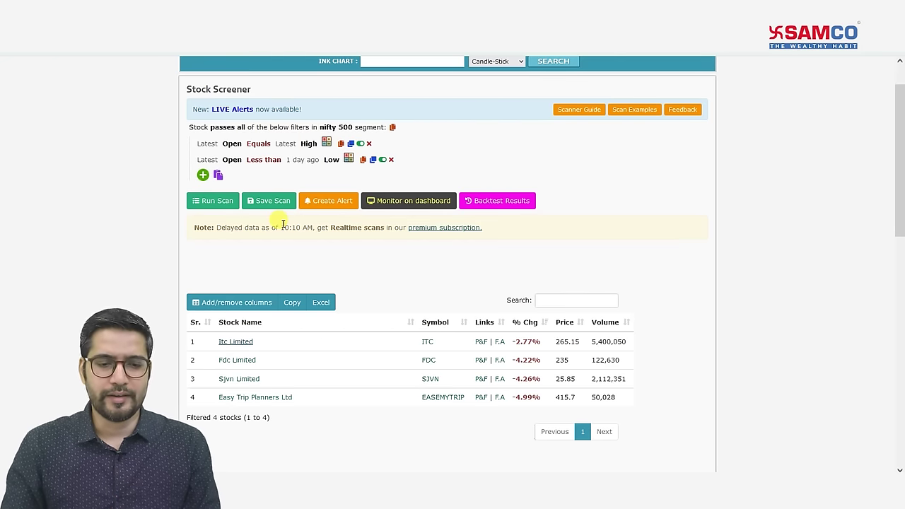
Step: Save the scan under the name "Open = High Bearish Scan"
click(266, 201)
click(284, 94)
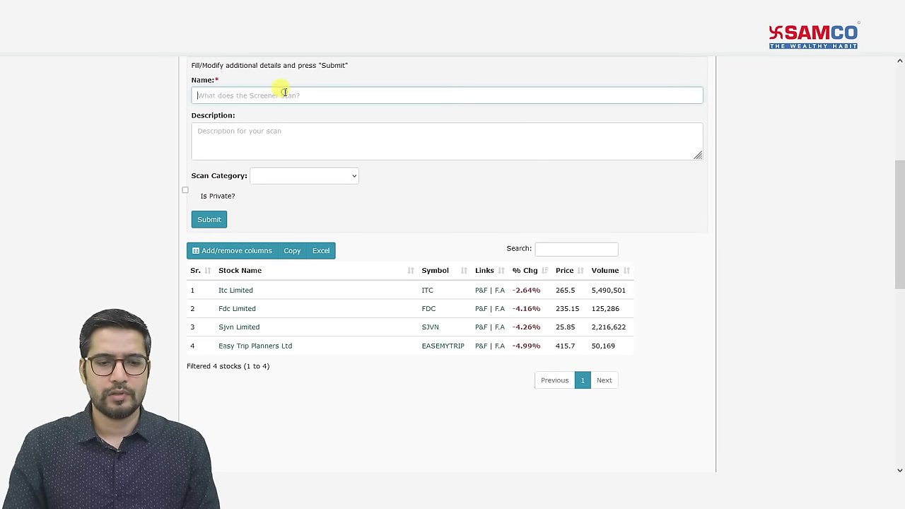
text(Open )
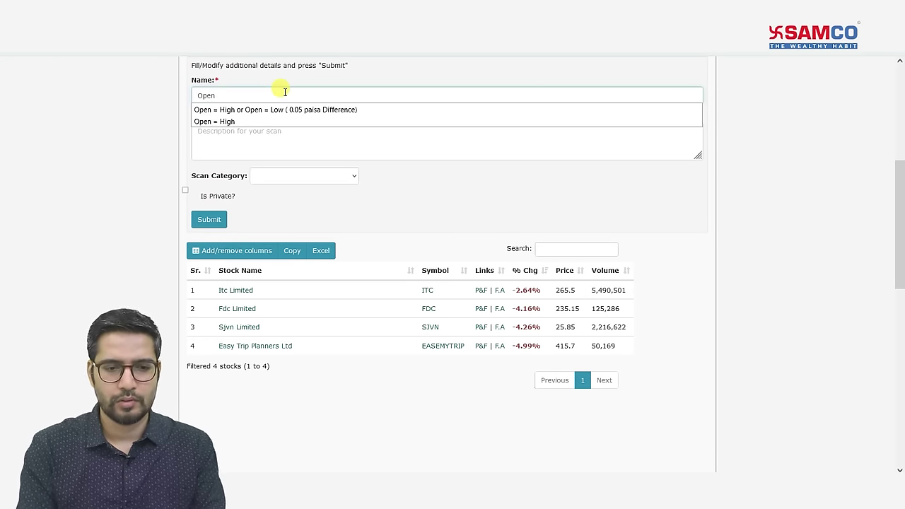
text(= )
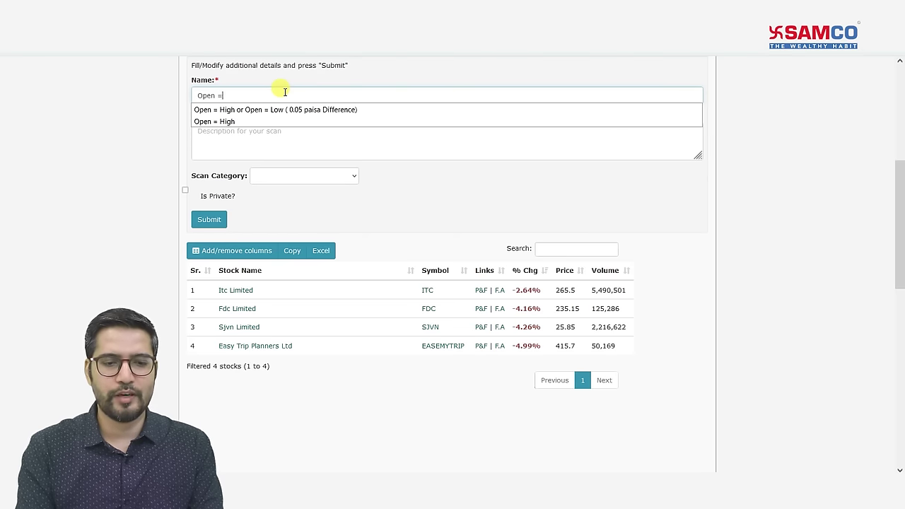
text(High )
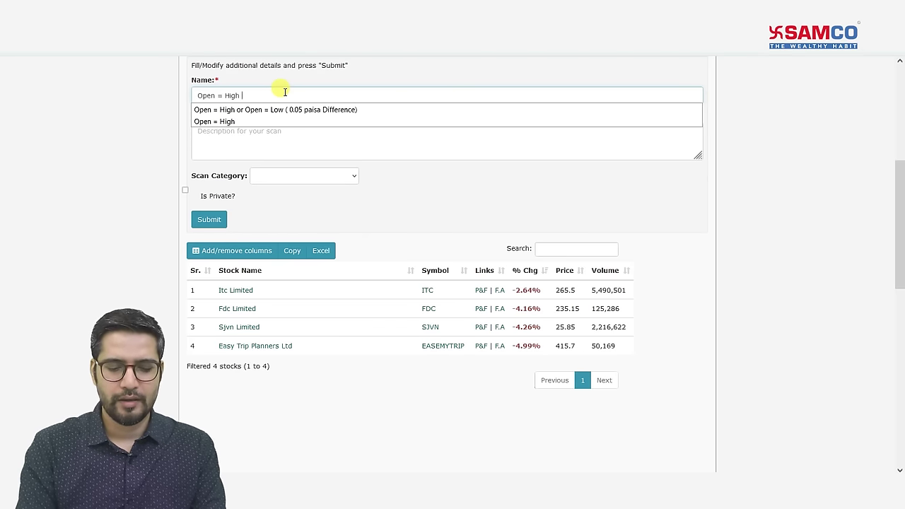
text(Bearish)
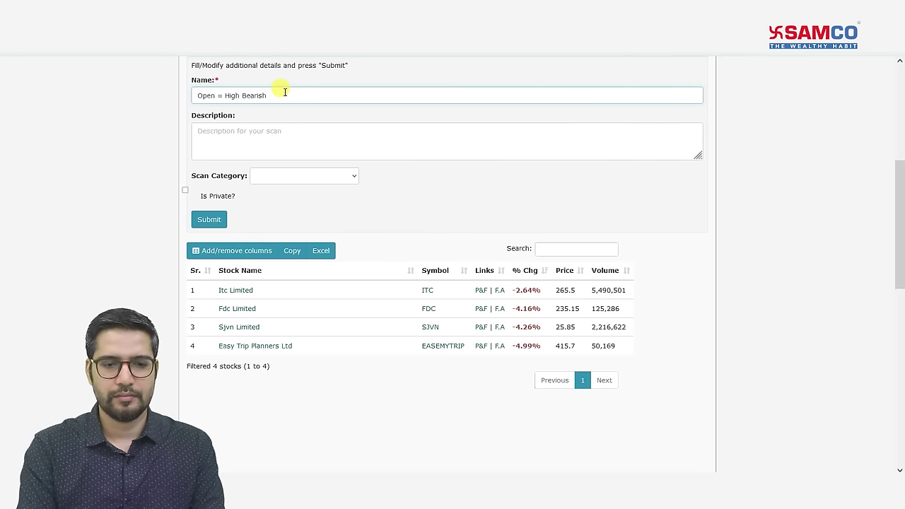
text( Scan)
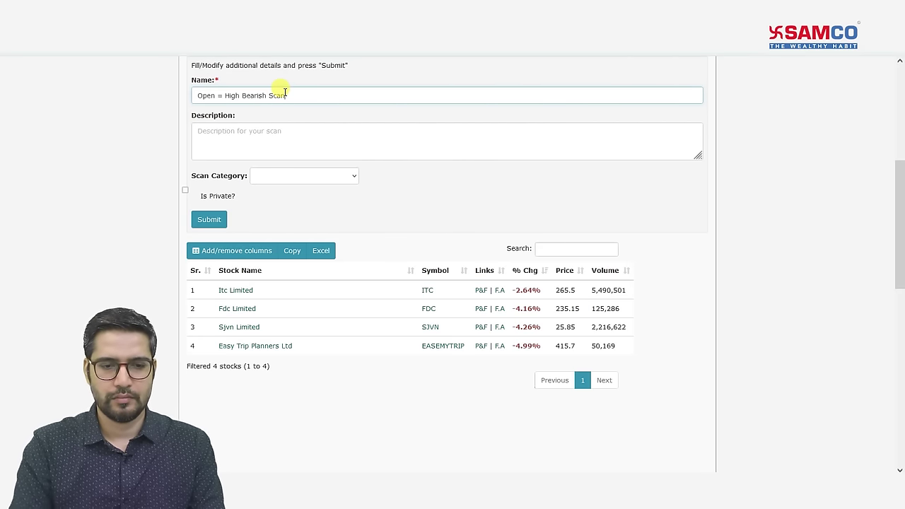
click(212, 219)
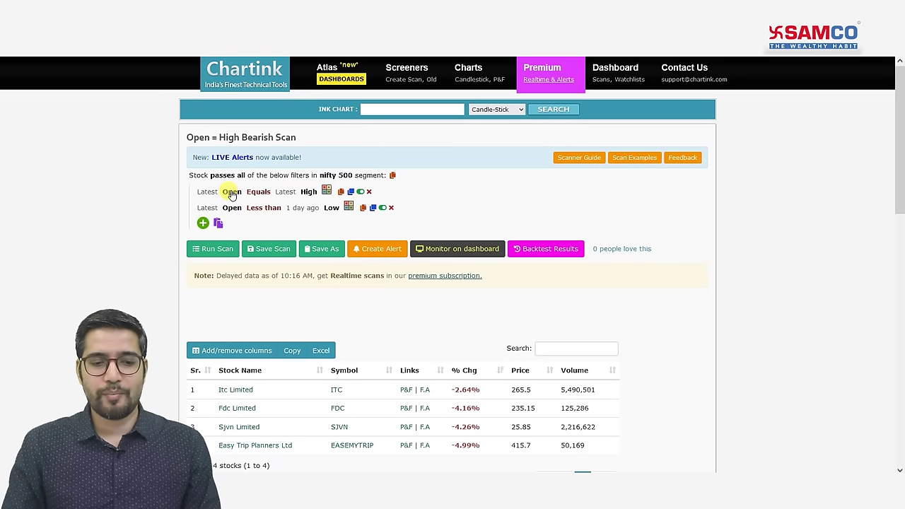
Step: Browse the measures available in place of Open in the first filter, from trade book fields to fundamentals, and search them for "profit"
click(232, 192)
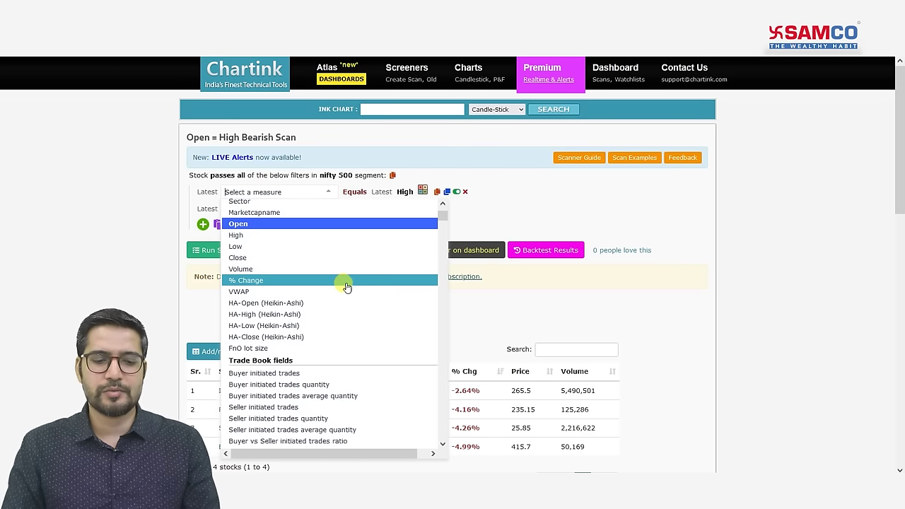
scroll(350, 288, down, 3)
scroll(365, 289, up, 3)
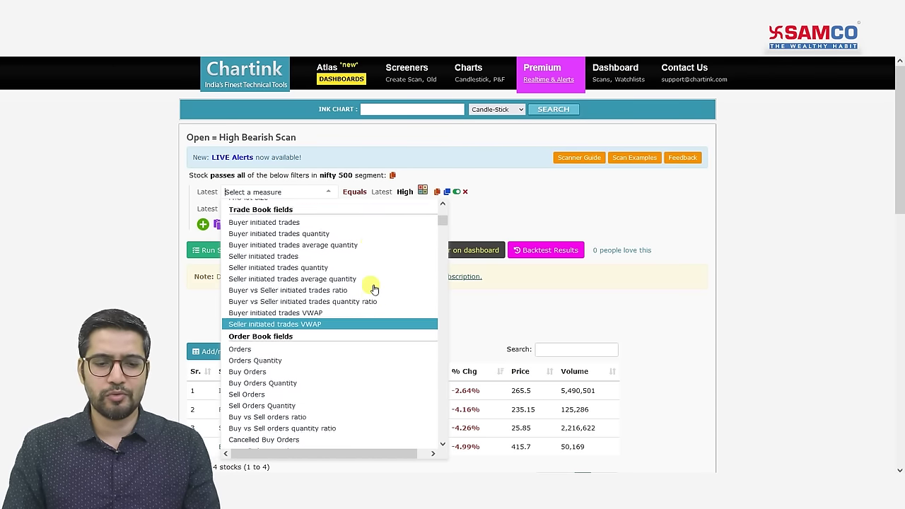
scroll(339, 319, down, 2)
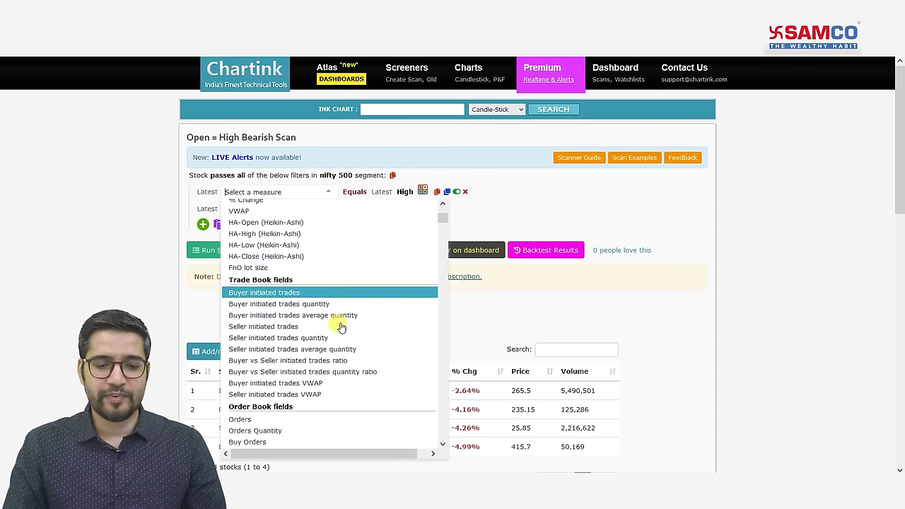
scroll(332, 318, down, 2)
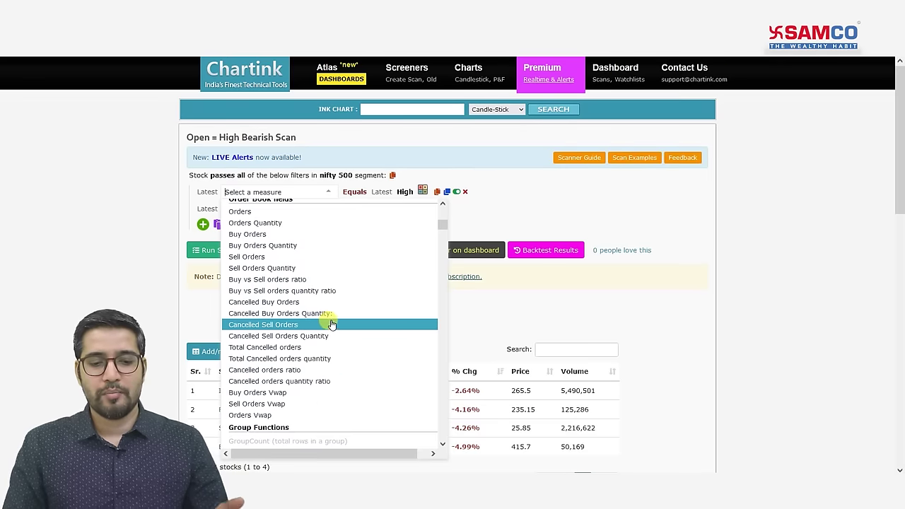
scroll(343, 324, down, 1)
scroll(346, 326, down, 5)
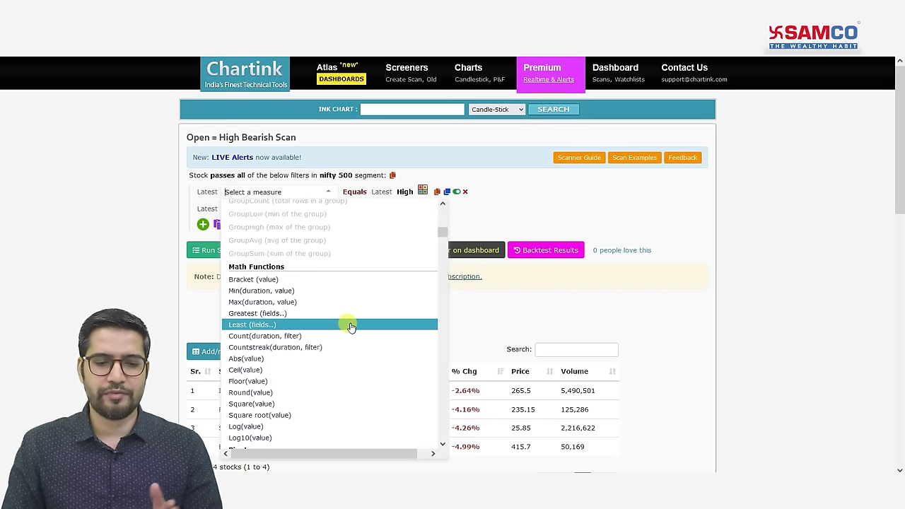
scroll(352, 327, down, 3)
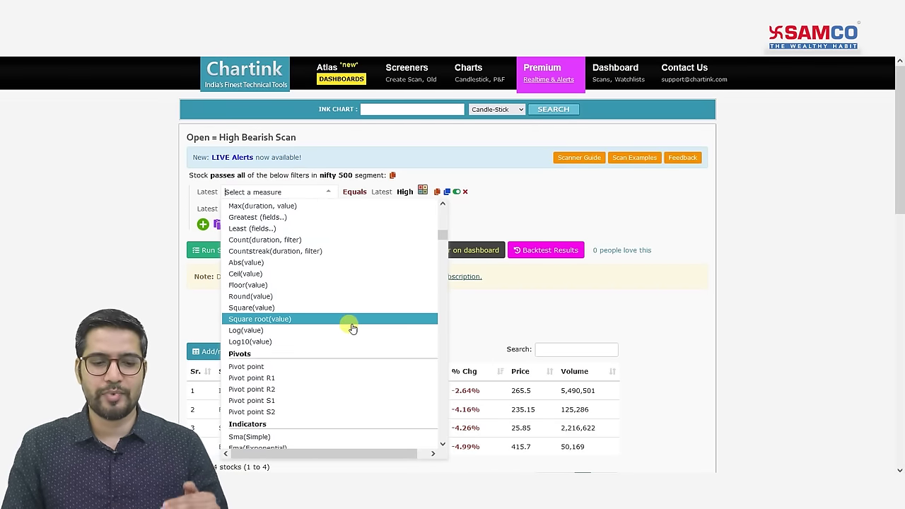
scroll(351, 328, down, 5)
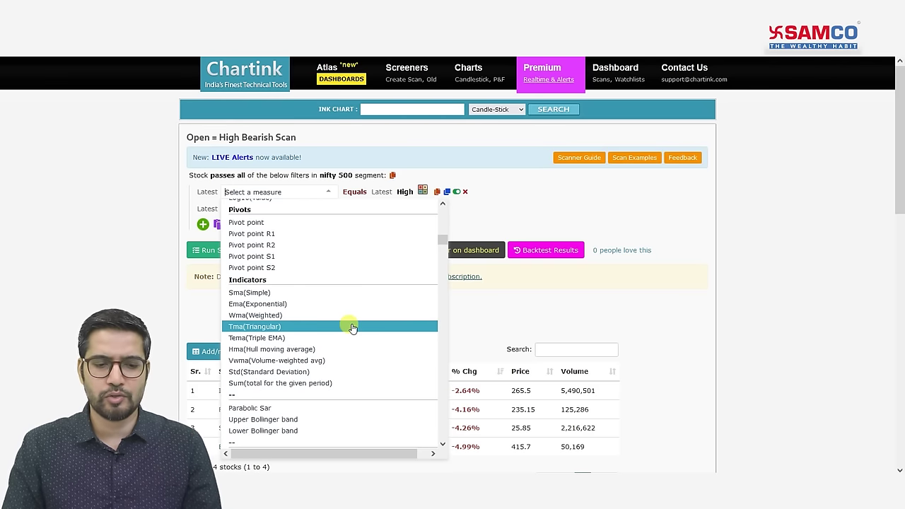
scroll(353, 328, down, 6)
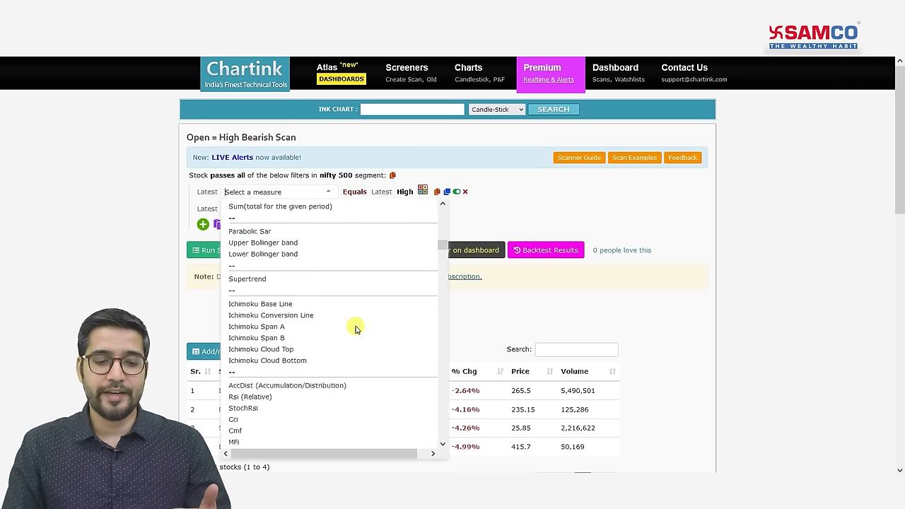
scroll(356, 330, down, 15)
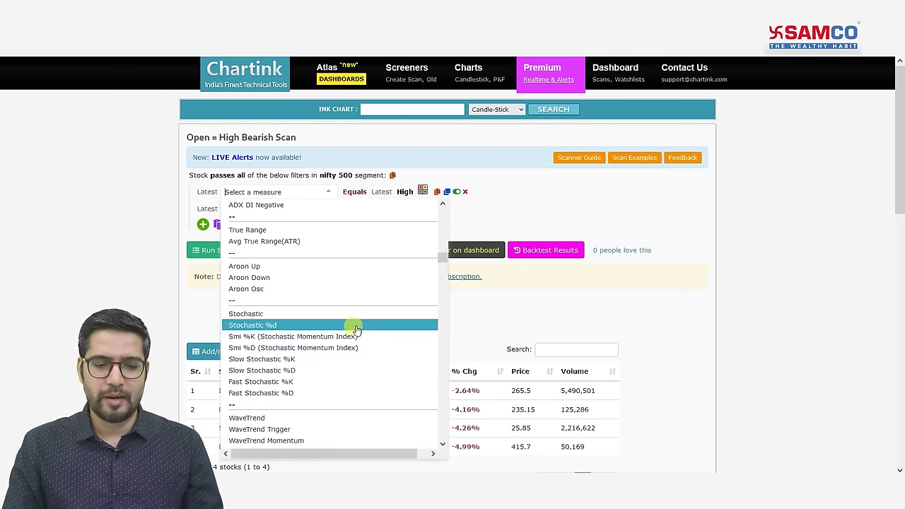
scroll(357, 329, down, 3)
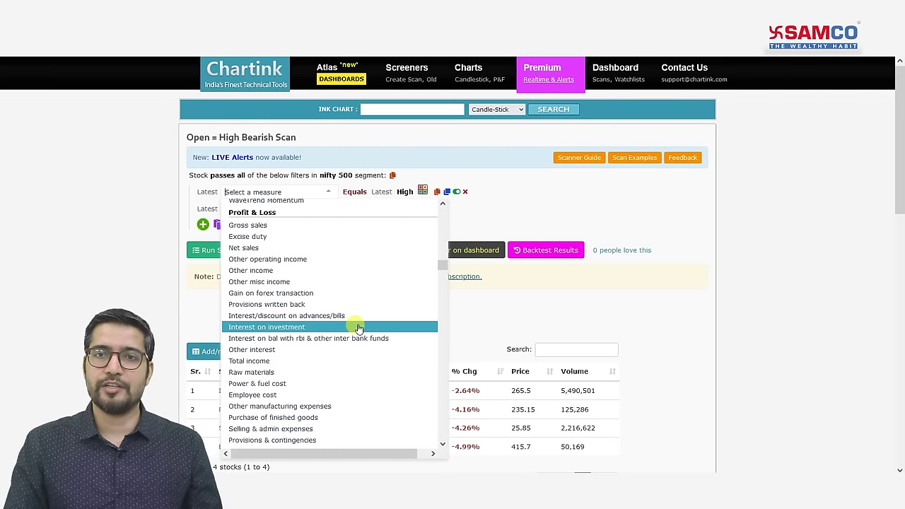
text(profit)
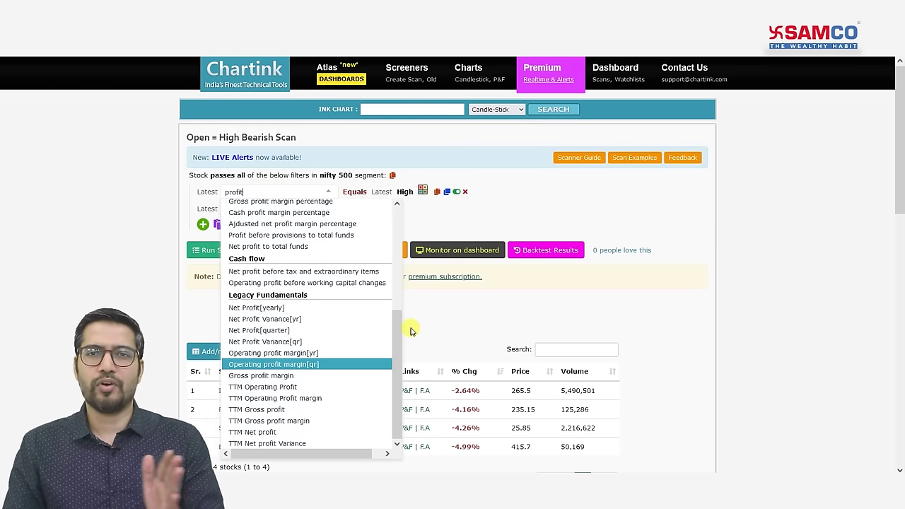
click(468, 320)
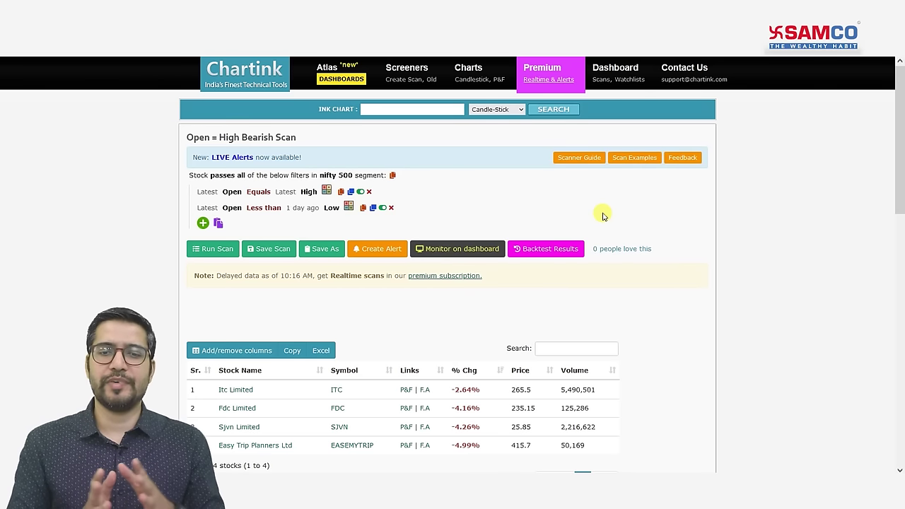
Step: Backtest the Open = High Bearish Scan and examine its backtest history chart
click(550, 253)
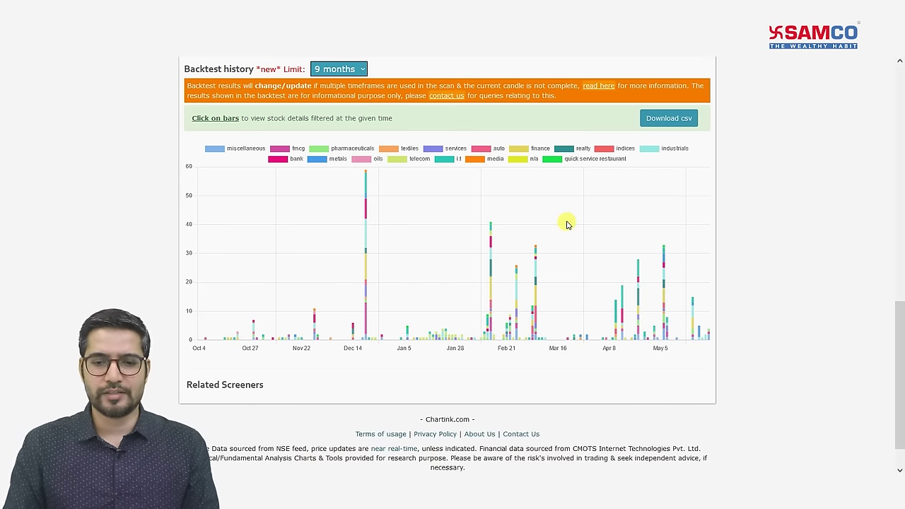
scroll(567, 225, up, 5)
scroll(567, 225, up, 4)
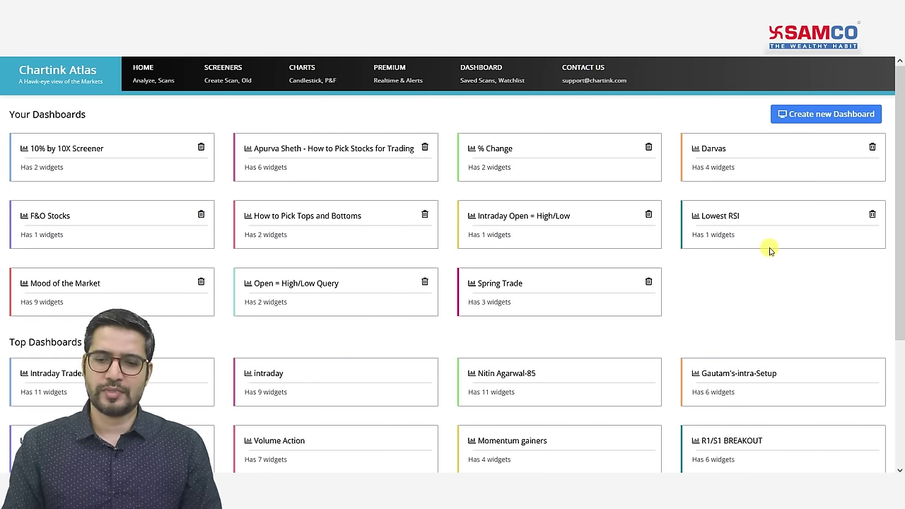
Step: Create a new dashboard named "Open = High Low Scan"
click(845, 118)
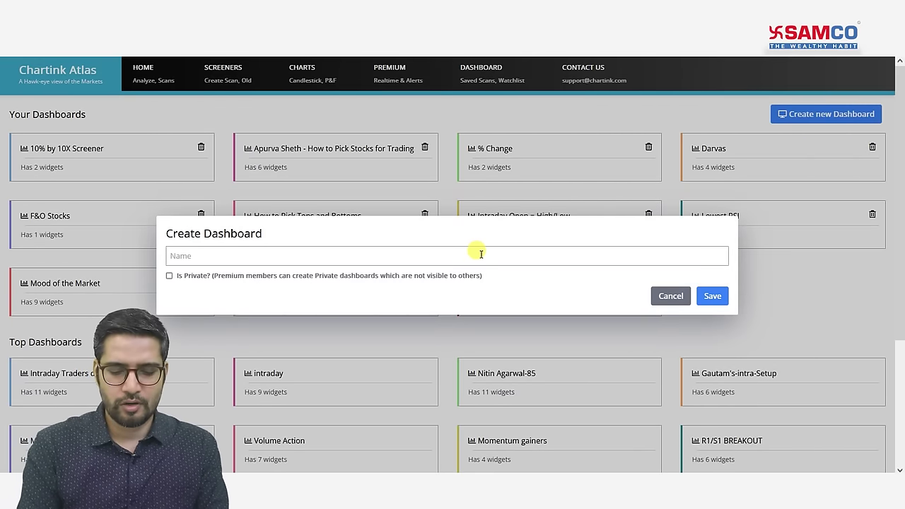
scroll(481, 254, down, 3)
click(563, 246)
text(0pen)
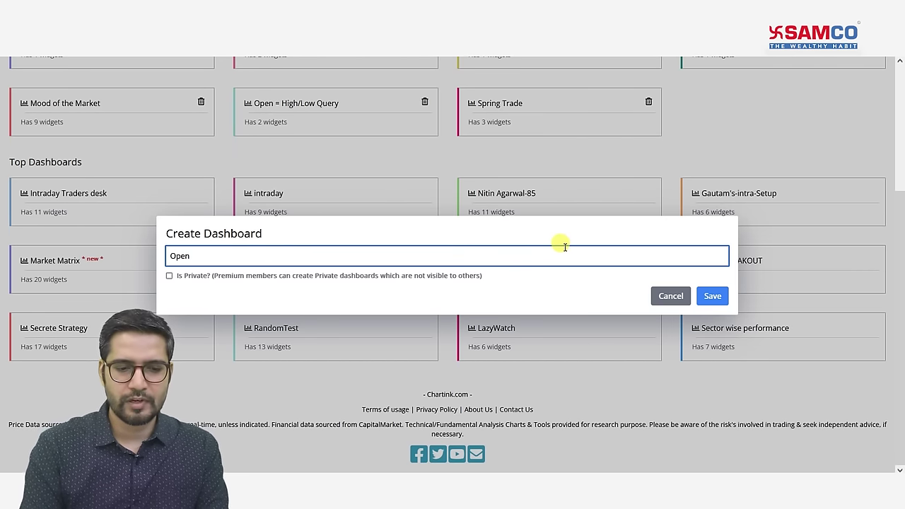
text( = Hig)
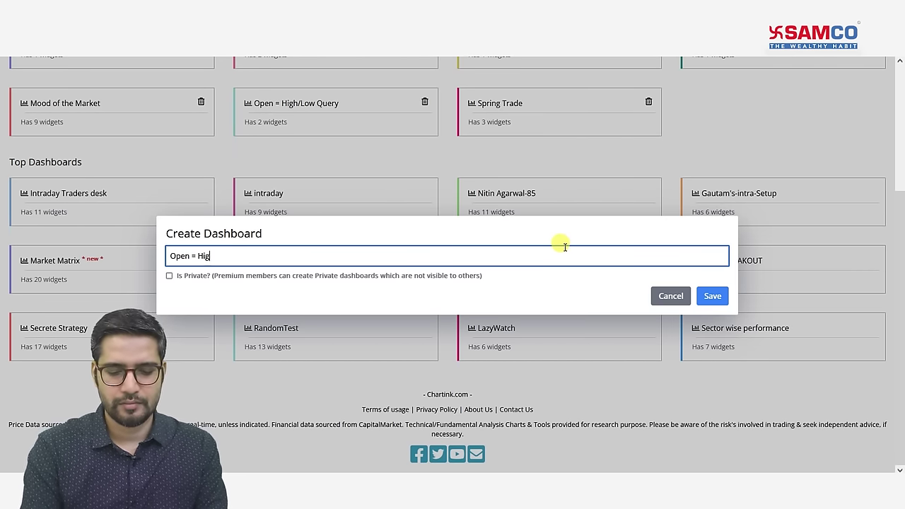
text(h Low)
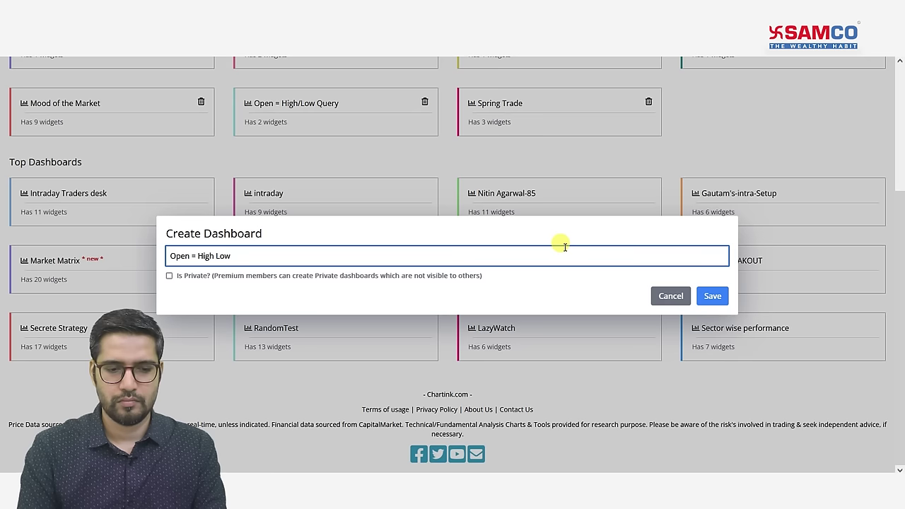
text( Scan)
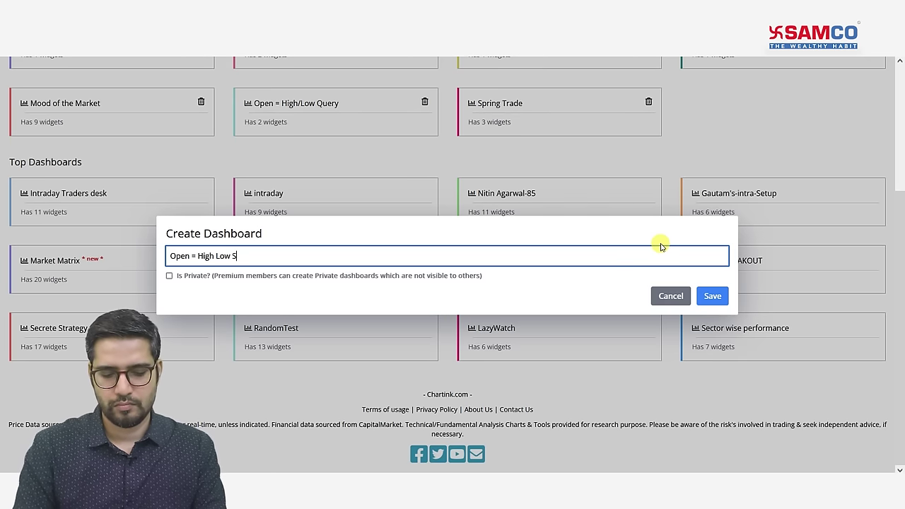
click(714, 296)
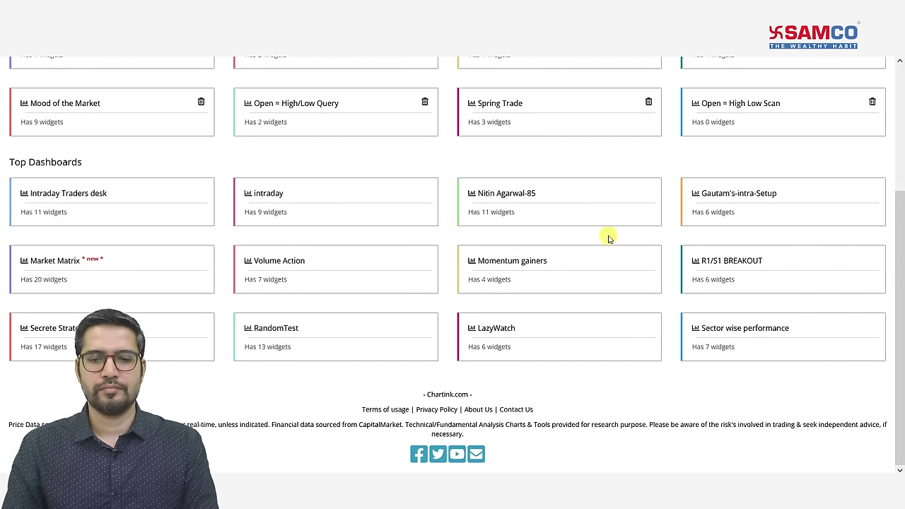
Step: Open the Open = High Low Scan dashboard and start its first chart/table from scratch
scroll(609, 237, up, 1)
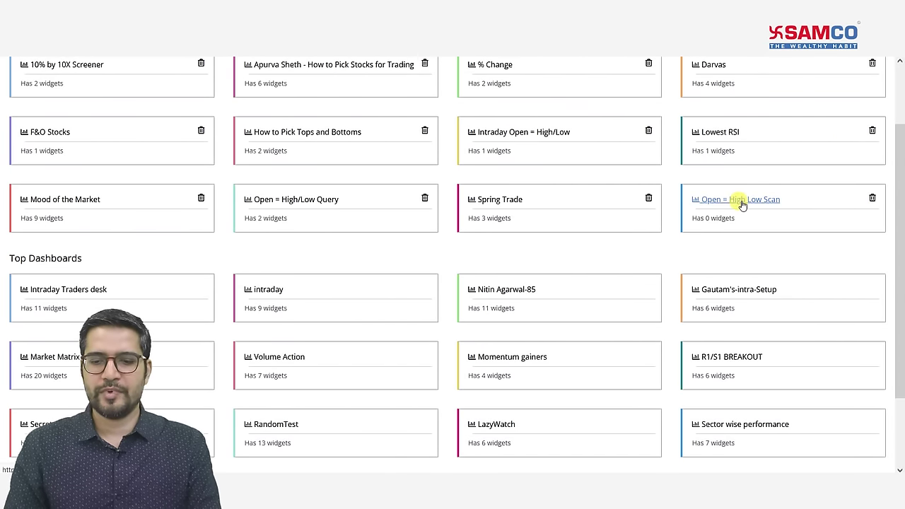
click(742, 203)
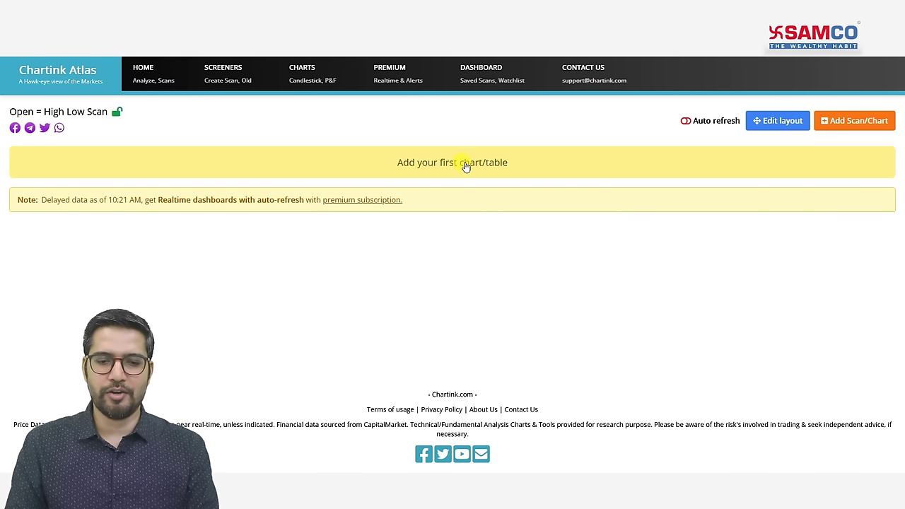
click(486, 161)
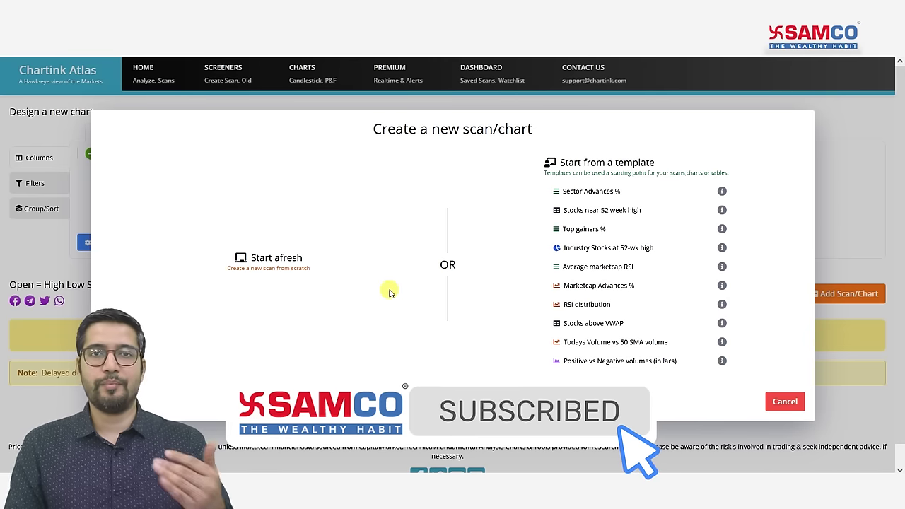
click(280, 262)
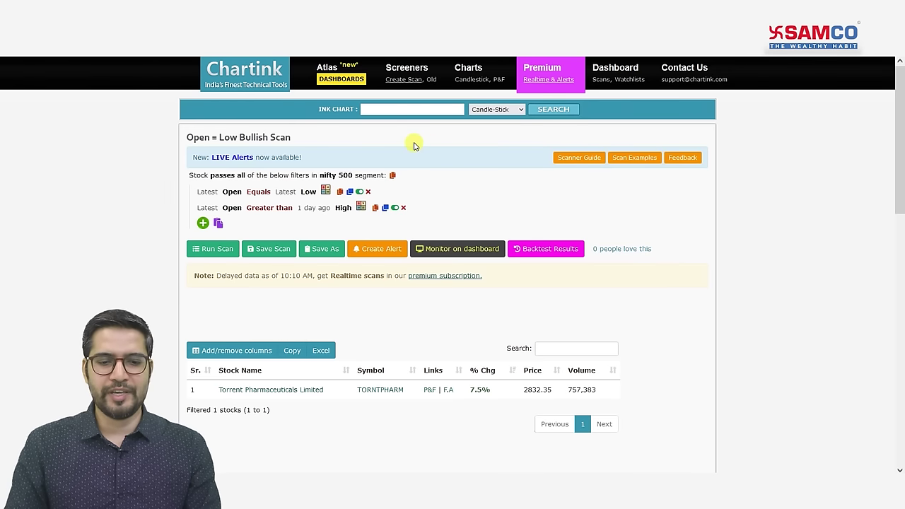
Step: Copy the latest Open Equals latest Low filter from the Open = Low Bullish Scan into the new dashboard chart's filters
click(340, 191)
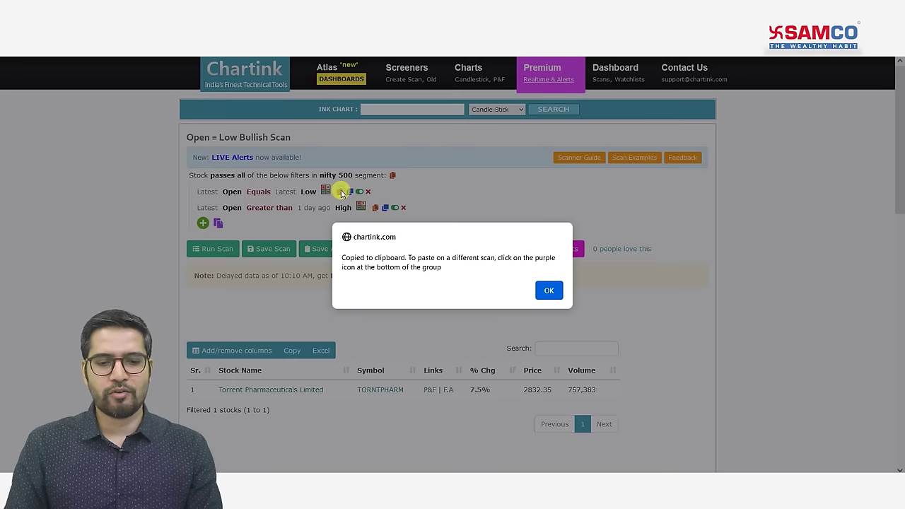
click(549, 291)
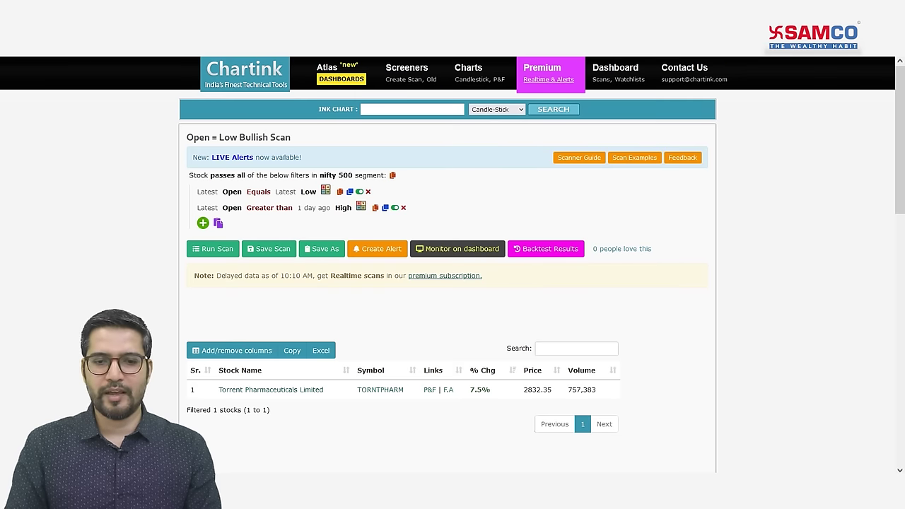
key(ctrl+Tab)
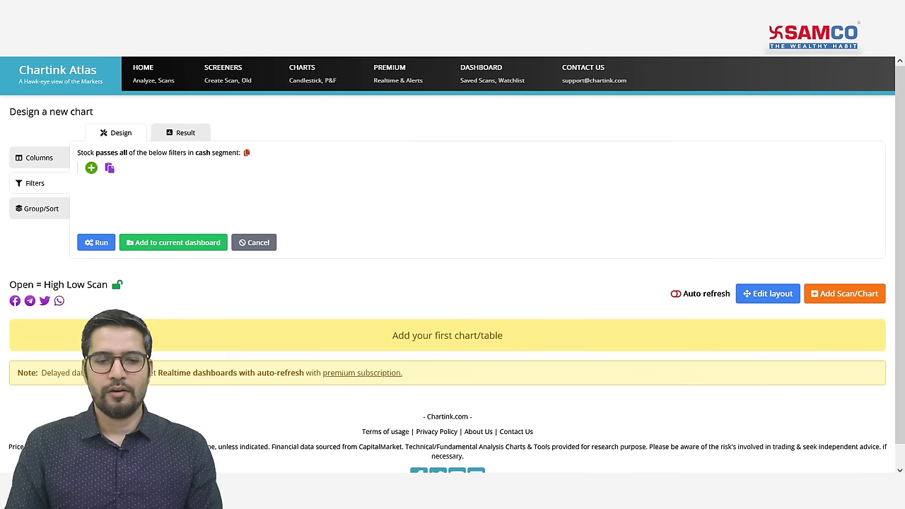
click(109, 166)
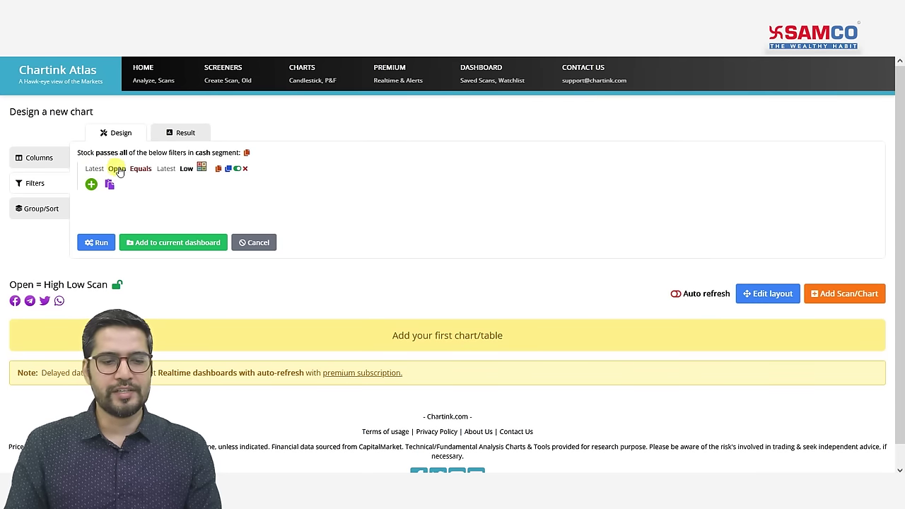
Step: Copy the Open Greater than 1 day ago High filter from the bullish scan into the dashboard chart's filters
key(ctrl+shift+Tab)
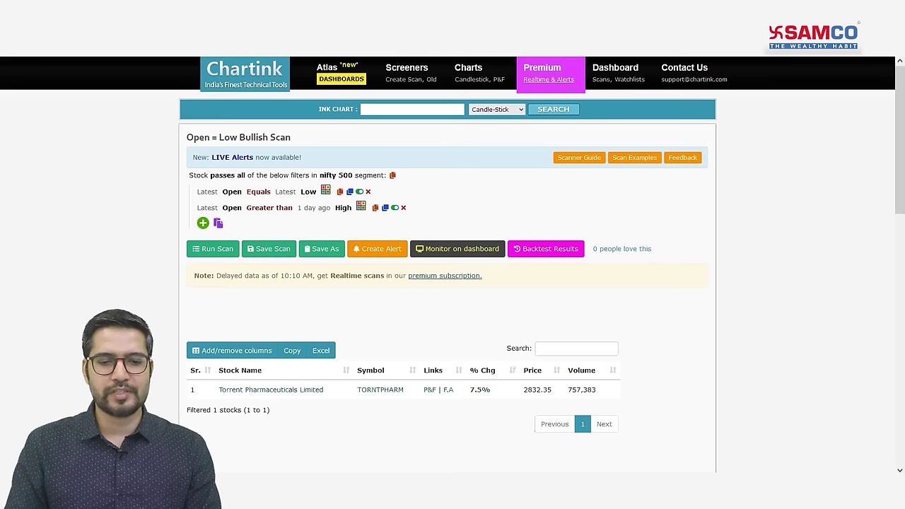
click(375, 208)
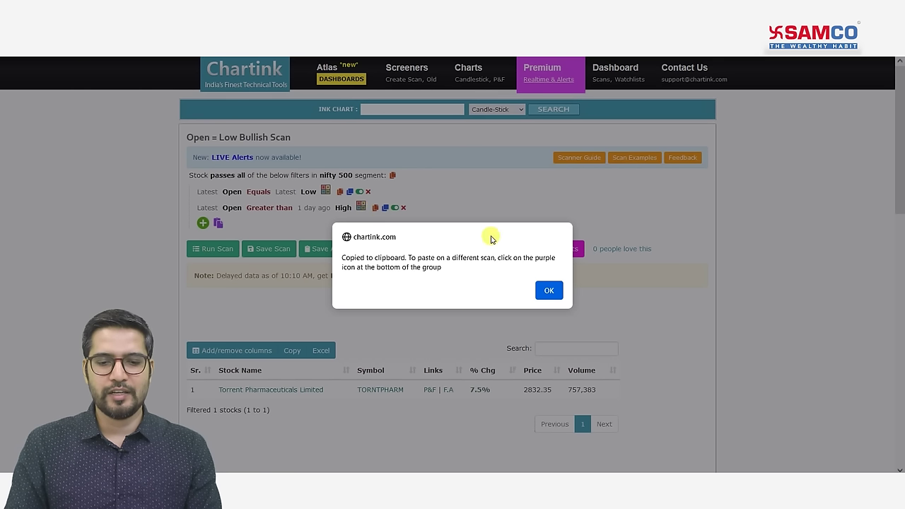
click(545, 288)
key(ctrl+Tab)
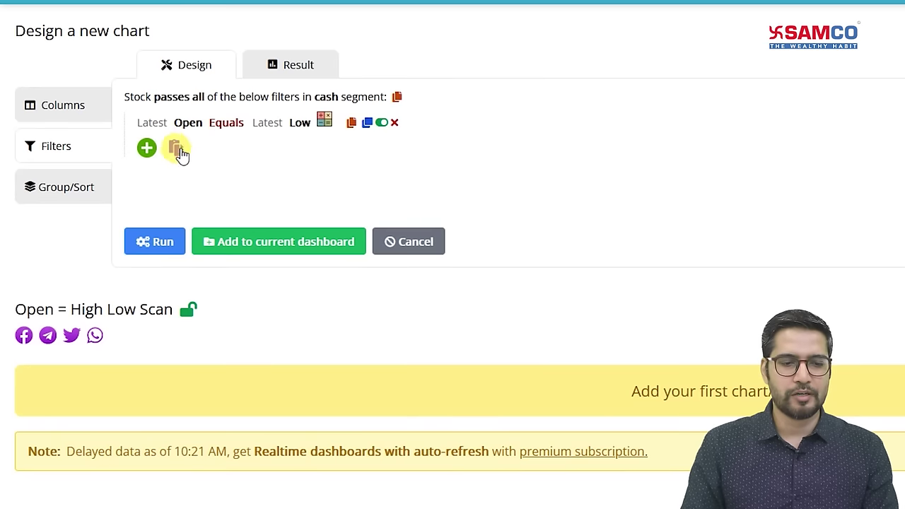
click(116, 181)
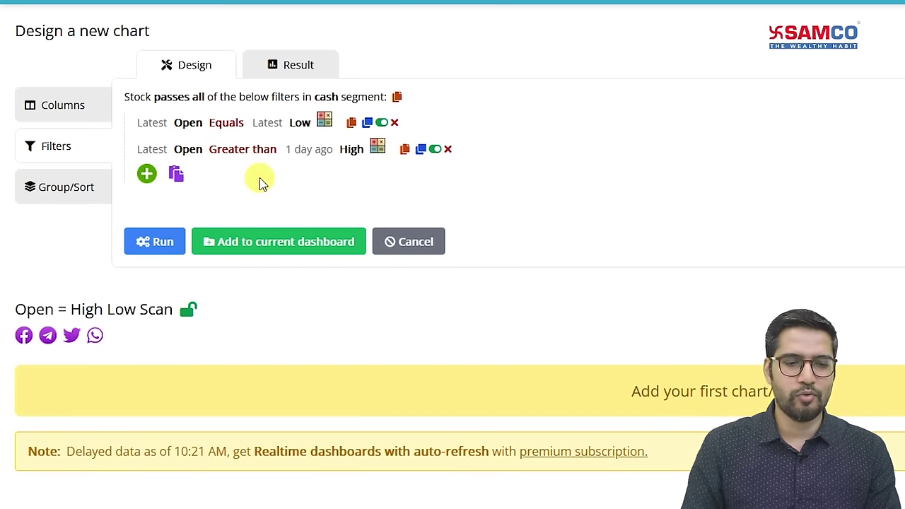
Step: Add a column for the latest Open to the chart design, without any operation, and check it against the filters
click(69, 111)
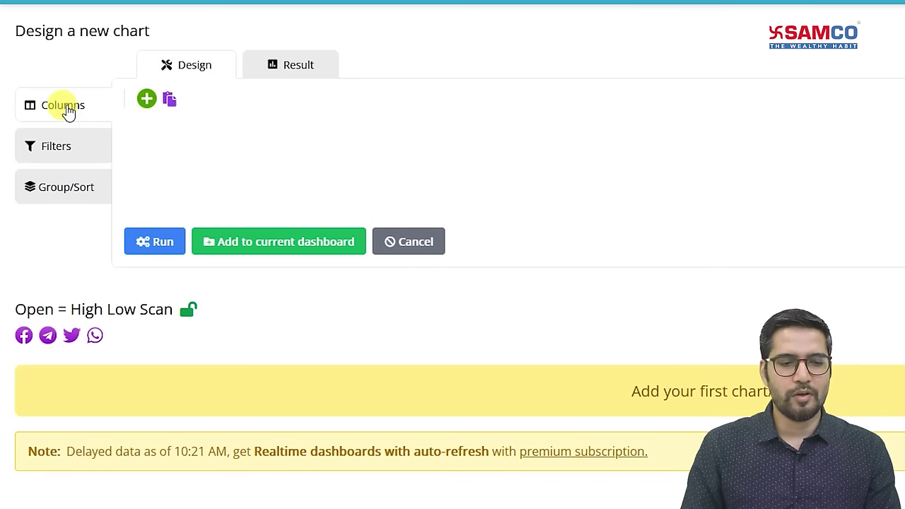
click(146, 98)
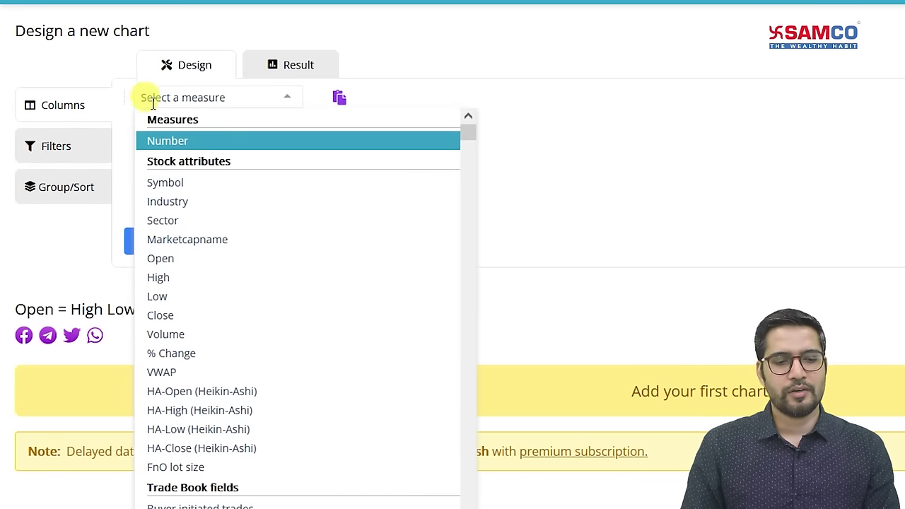
click(220, 264)
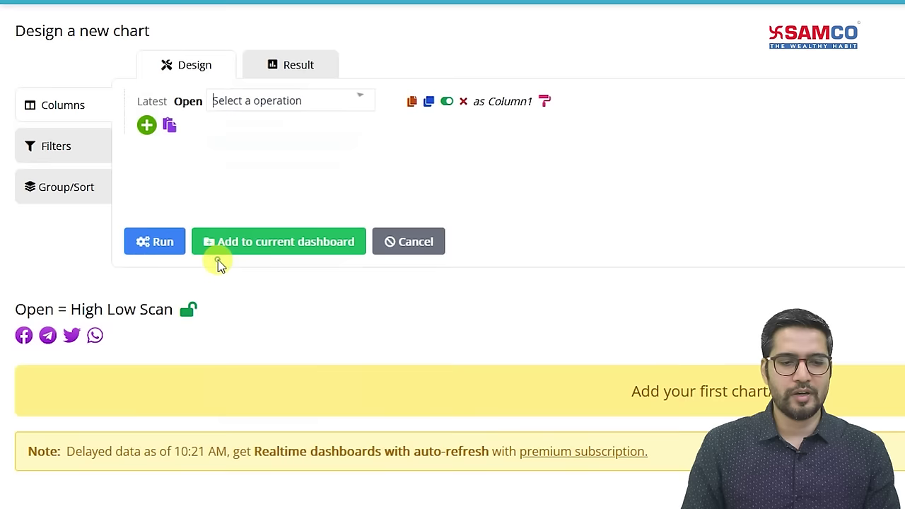
click(516, 175)
click(71, 147)
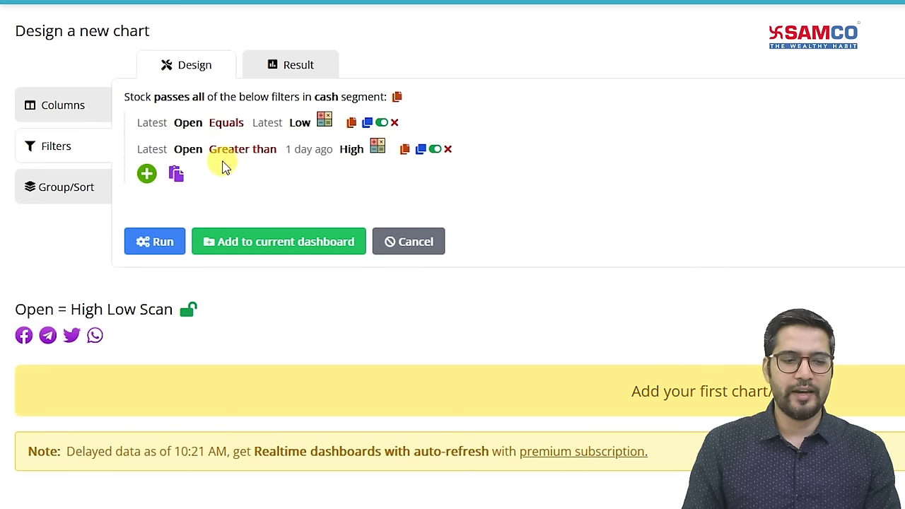
Step: Add a second column for the latest Low and name it "Low"
click(69, 114)
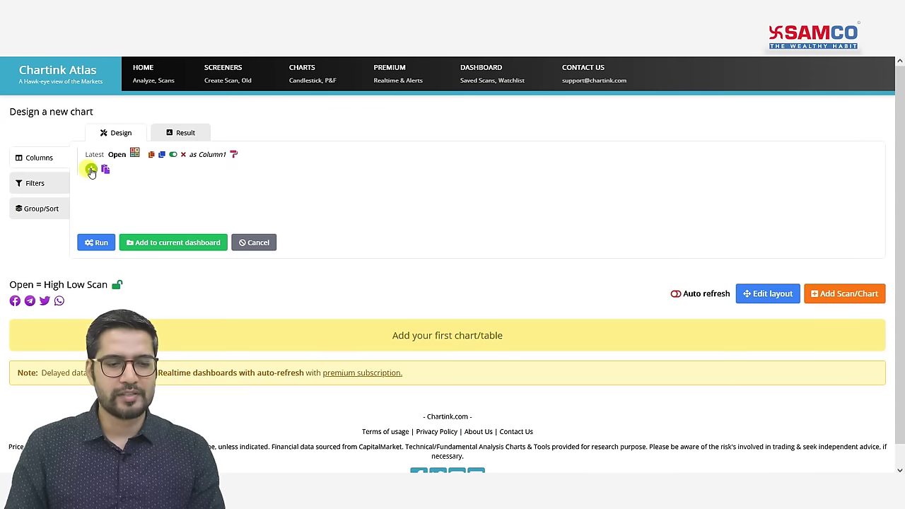
click(91, 171)
click(145, 293)
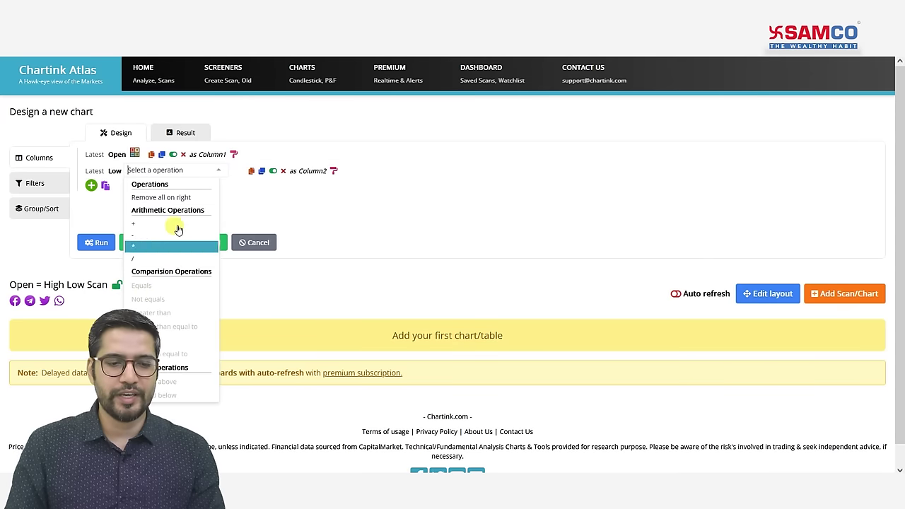
click(180, 198)
click(208, 170)
double_click(208, 170)
text(Low)
click(236, 195)
Step: Rename the first column as "Open"
click(212, 156)
double_click(211, 154)
text(Open)
click(194, 200)
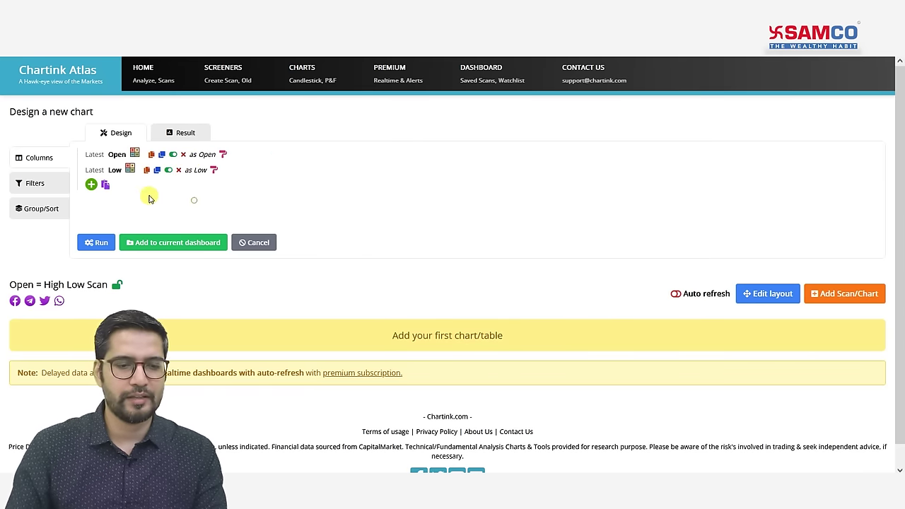
Step: Add a third column for the 1 day ago High, name it "1 Day ago High", and compare the columns with the filters
click(91, 184)
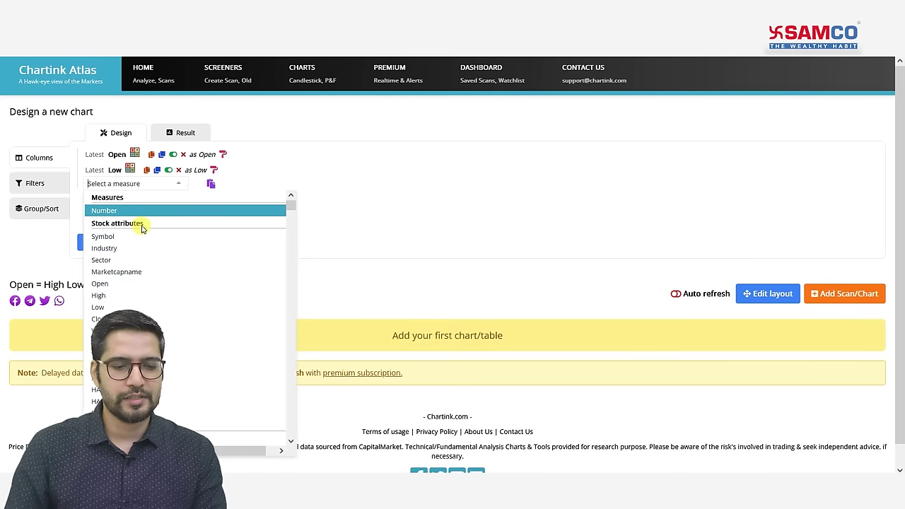
click(127, 294)
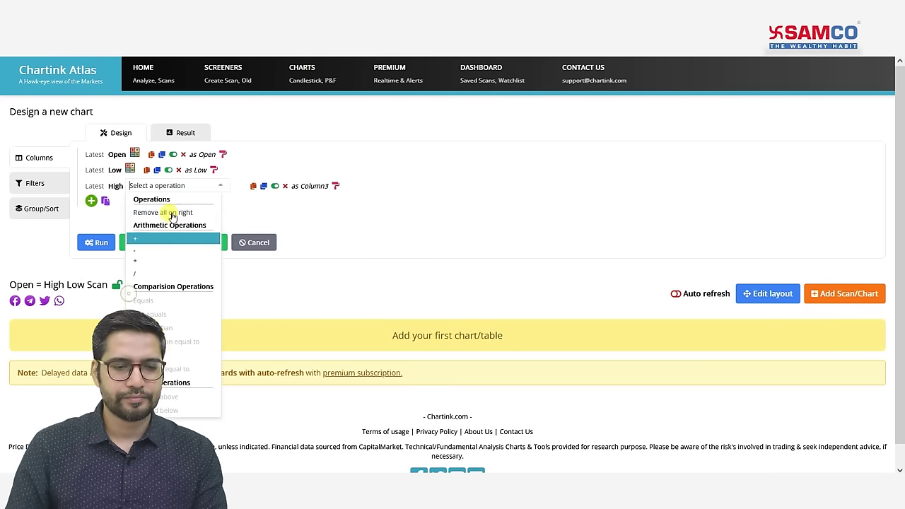
click(331, 207)
click(93, 186)
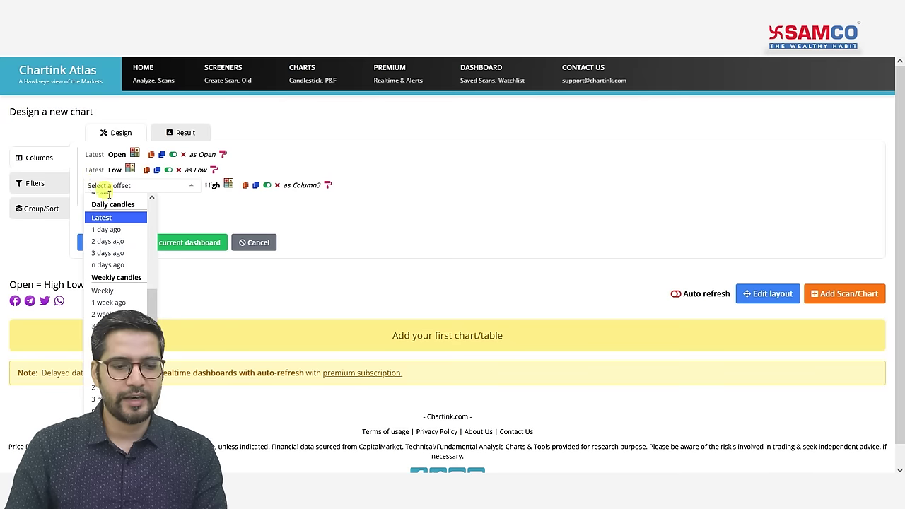
click(113, 231)
click(208, 186)
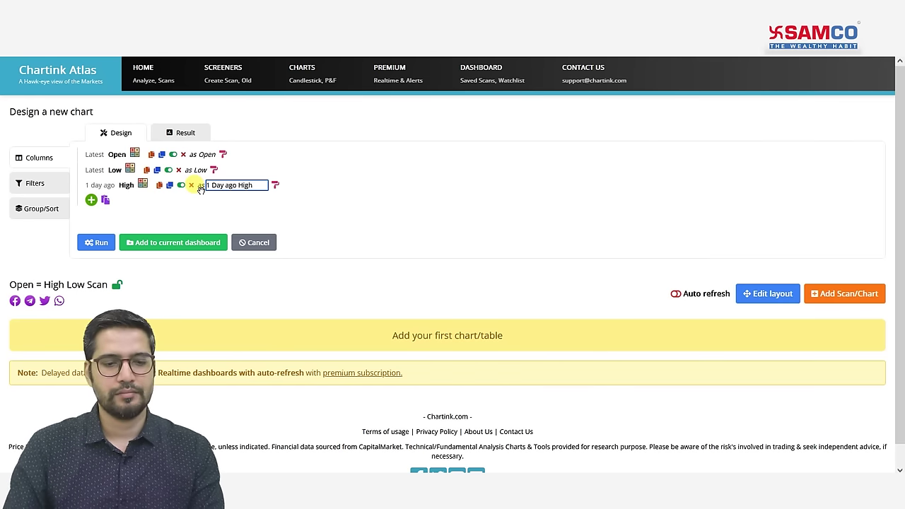
text(1 Day ago High)
click(43, 183)
click(42, 157)
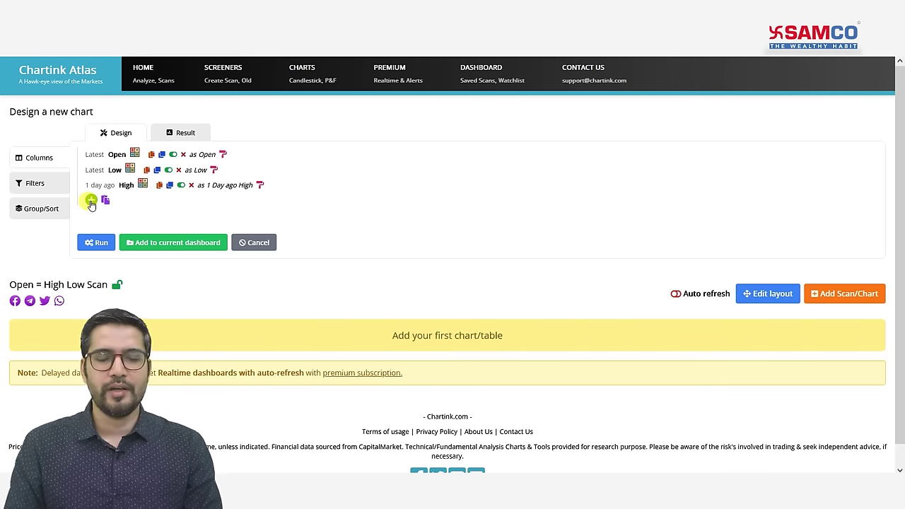
click(36, 184)
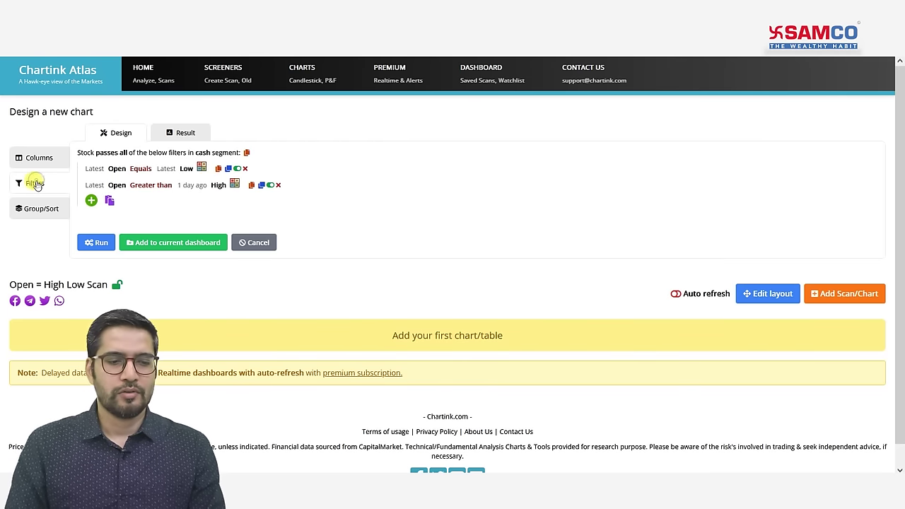
Step: In the grouping and sorting settings, set the data per symbol to 1 and the number of symbols to 1000
click(41, 210)
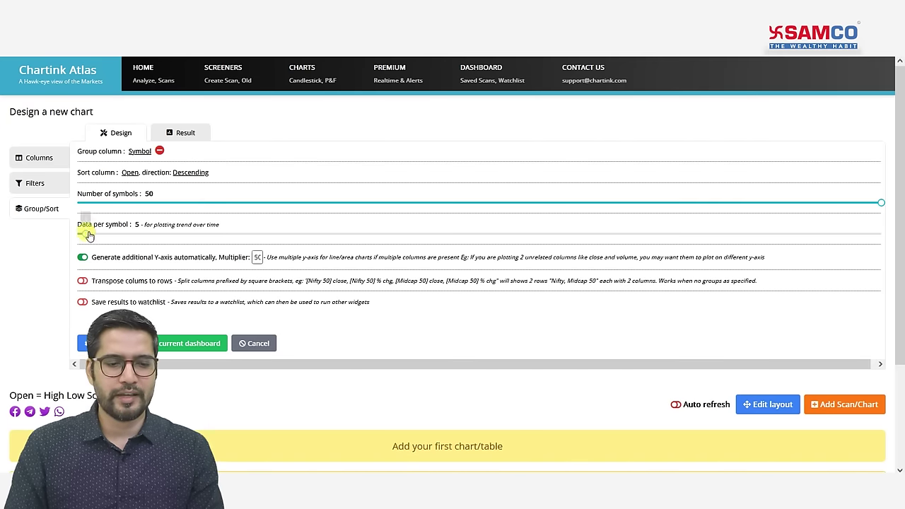
drag(87, 235, 46, 232)
drag(117, 203, 131, 203)
drag(198, 207, 903, 207)
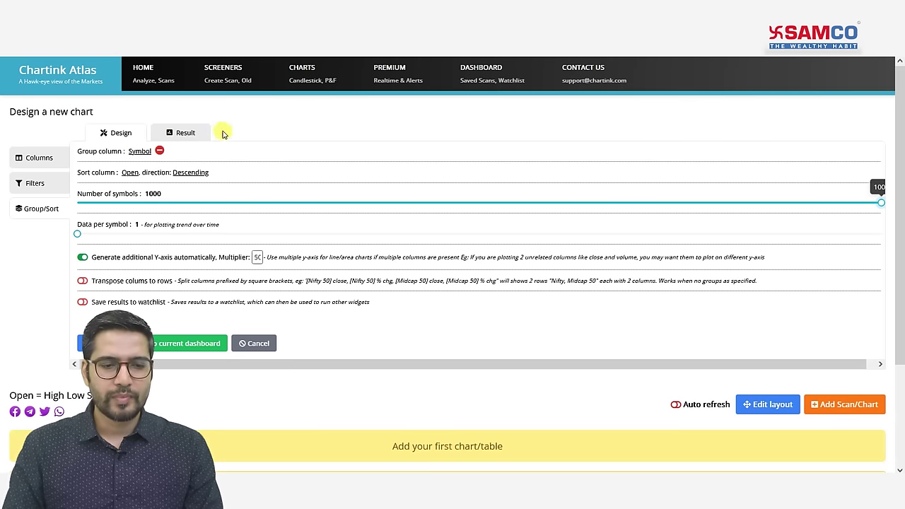
Step: Run the chart design and show its result as a table
click(187, 135)
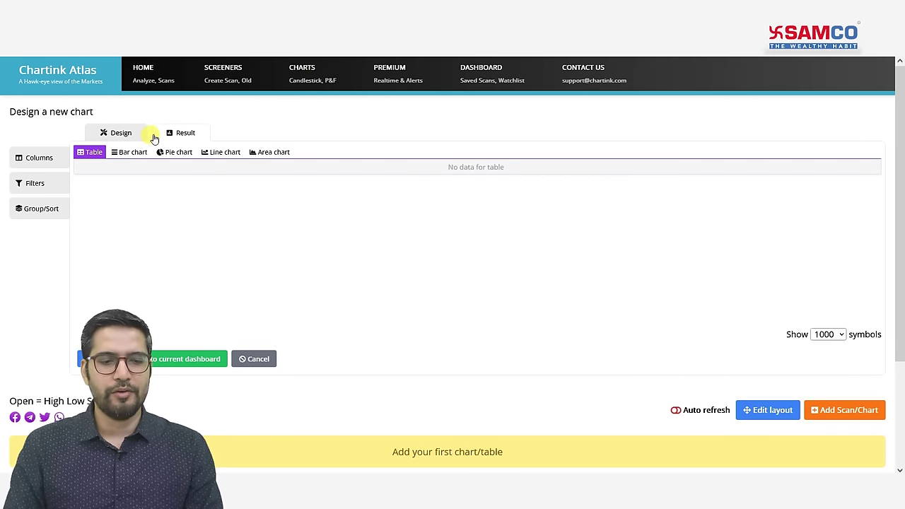
click(88, 358)
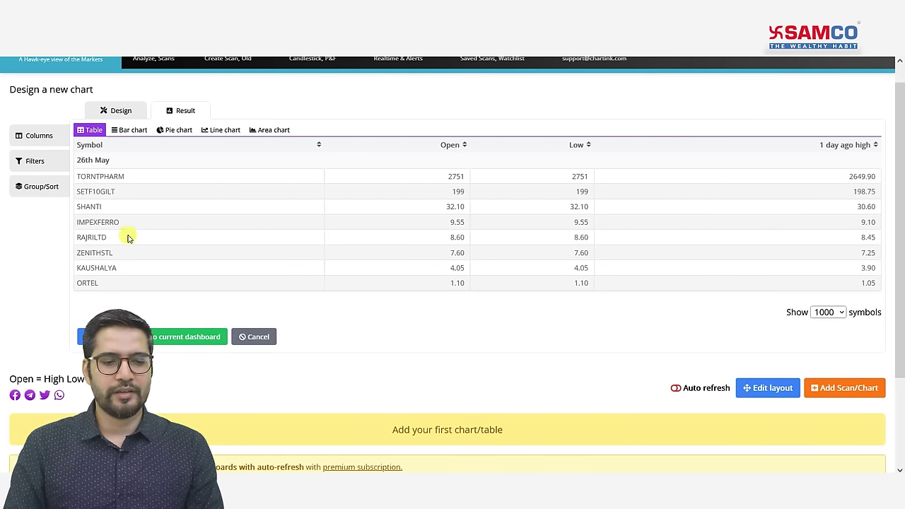
Step: View the scan result as a bar, pie, line and area chart, and return to the table
click(133, 131)
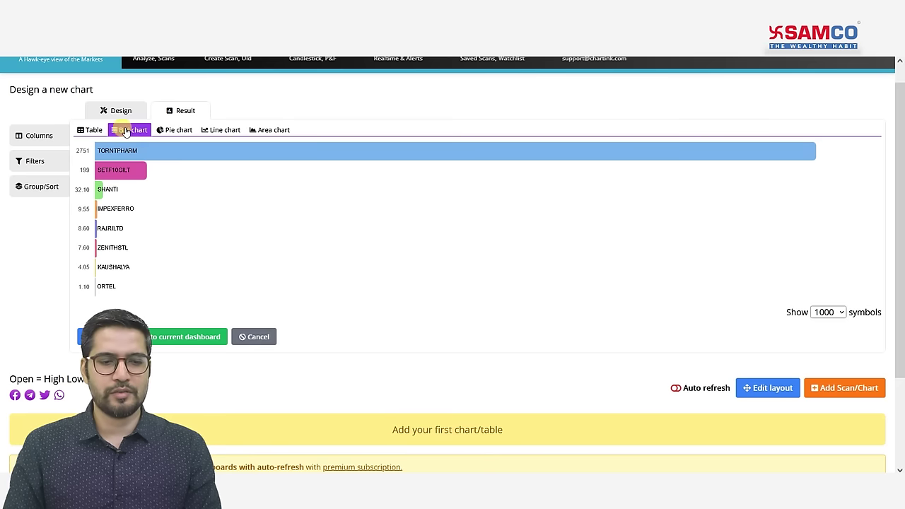
click(180, 131)
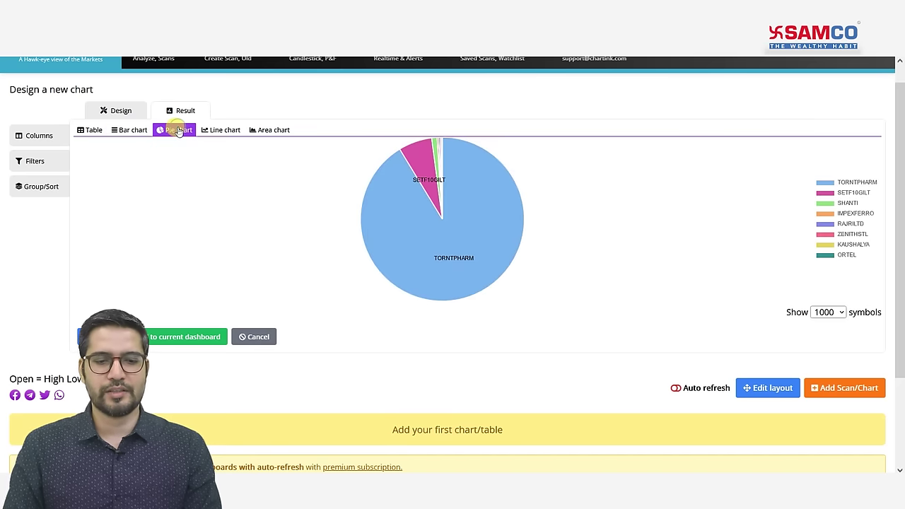
click(219, 130)
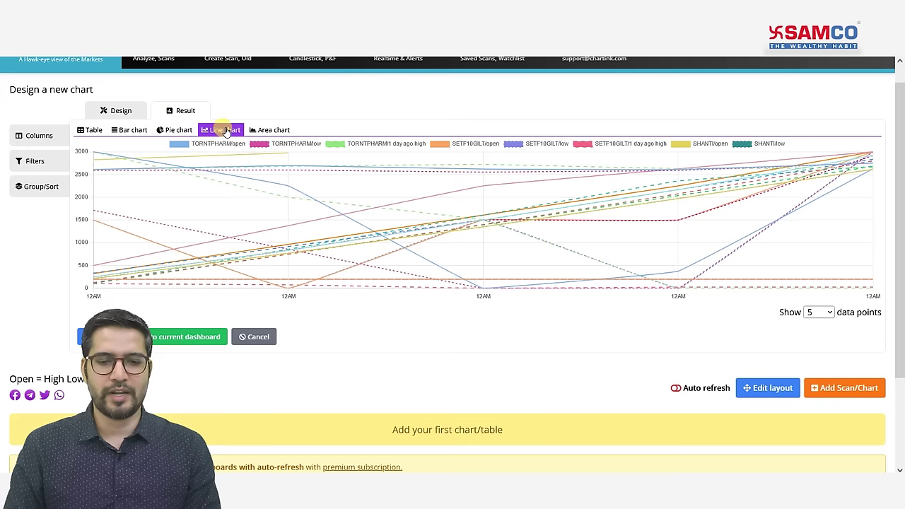
click(263, 133)
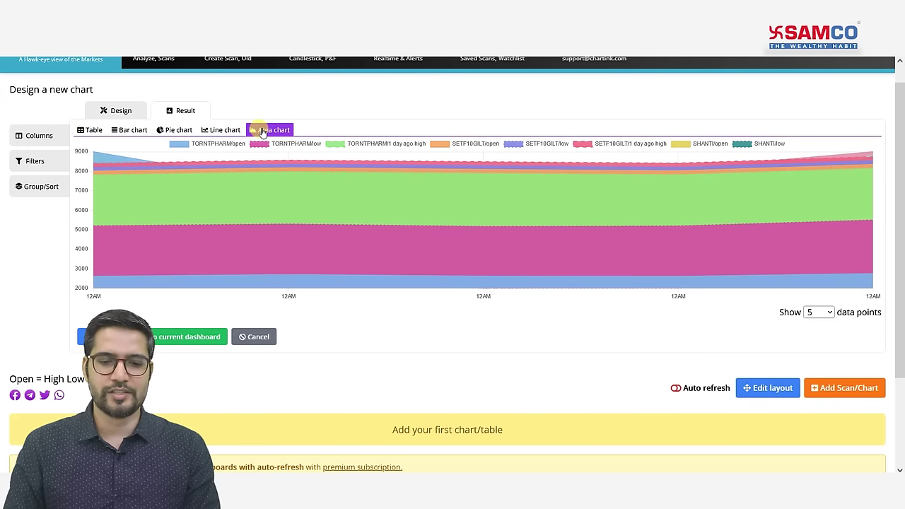
click(87, 130)
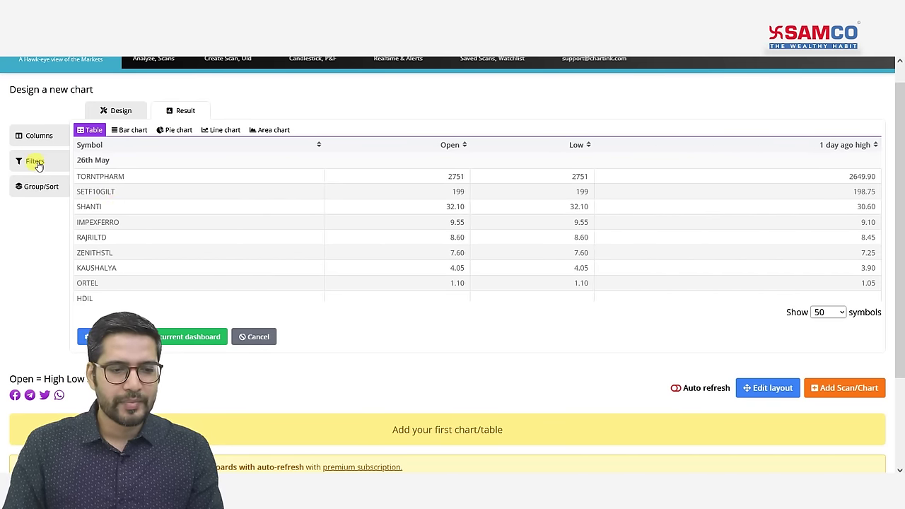
Step: Change the segment of the chart's filters to nifty 500
click(36, 162)
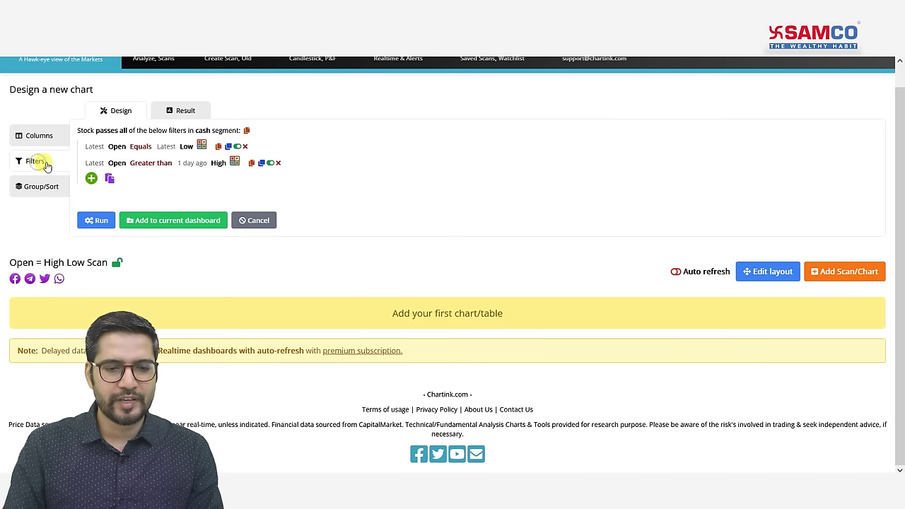
click(203, 132)
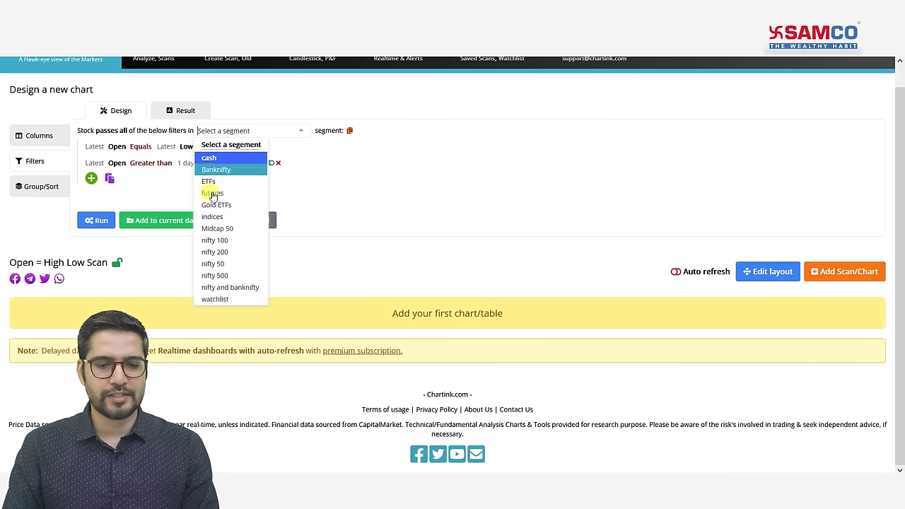
click(223, 275)
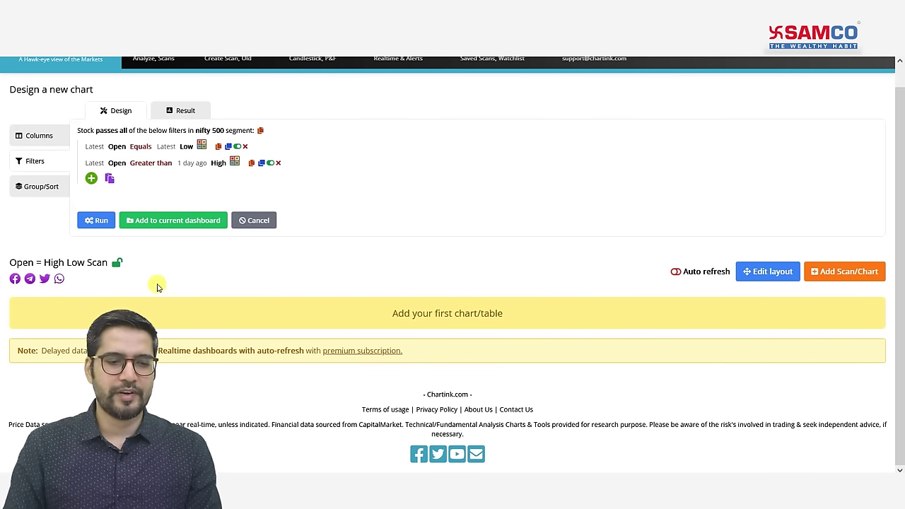
Step: Add the chart to the current dashboard under the name "Open = Low Bullish Scan"
click(185, 222)
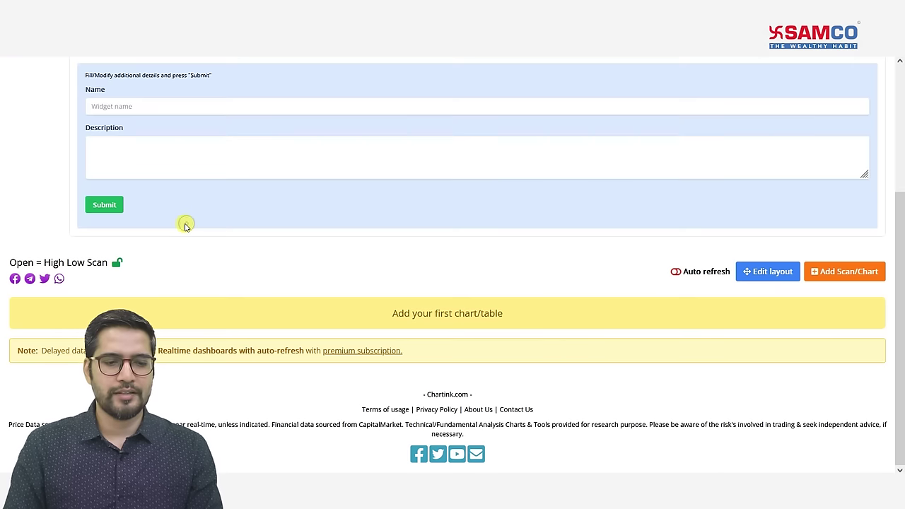
click(141, 106)
scroll(170, 153, up, 3)
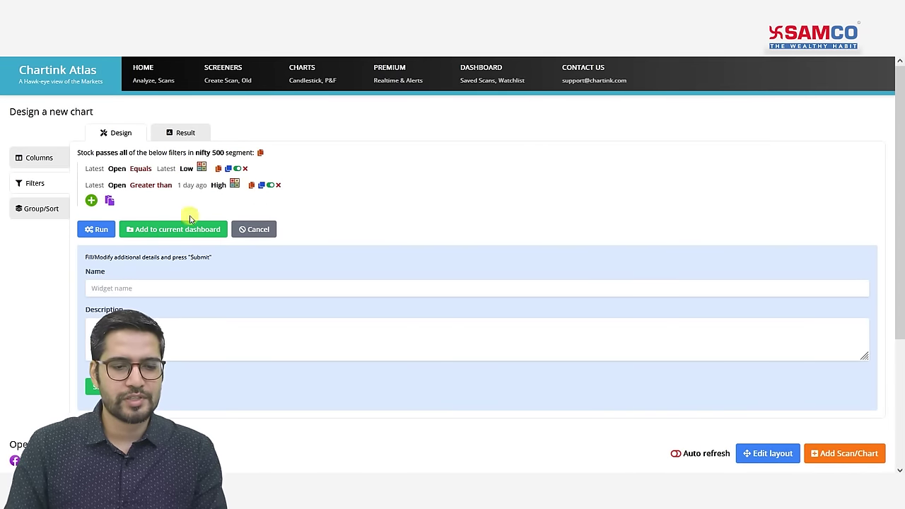
click(170, 287)
text(Open)
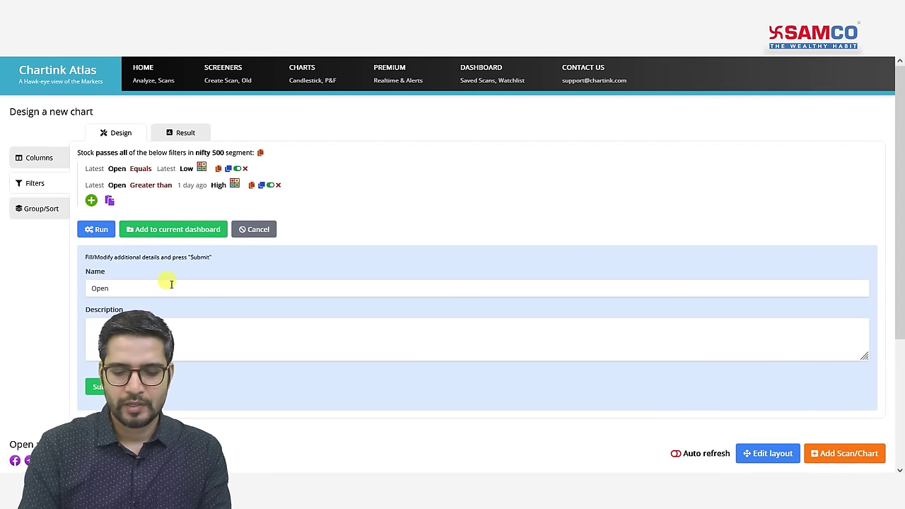
text( = High)
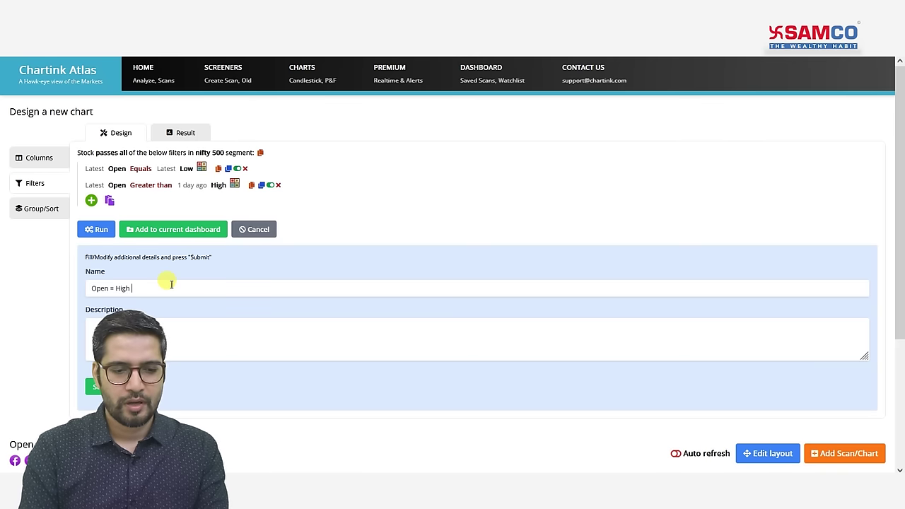
key(BackSpace)
text(Low Bull)
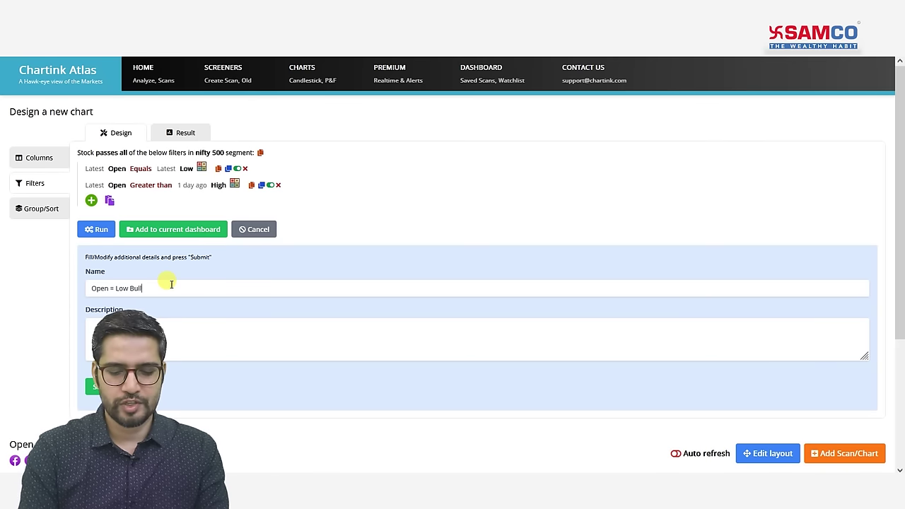
text(ish Scan)
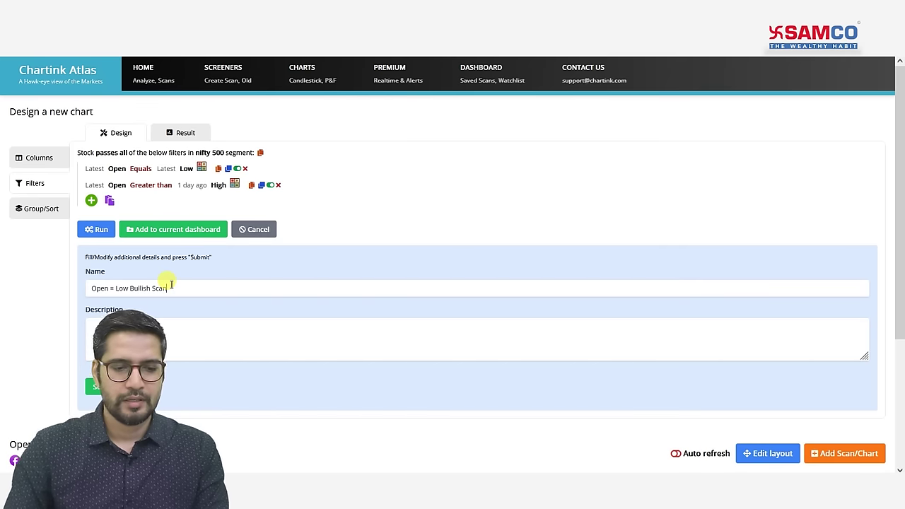
click(99, 386)
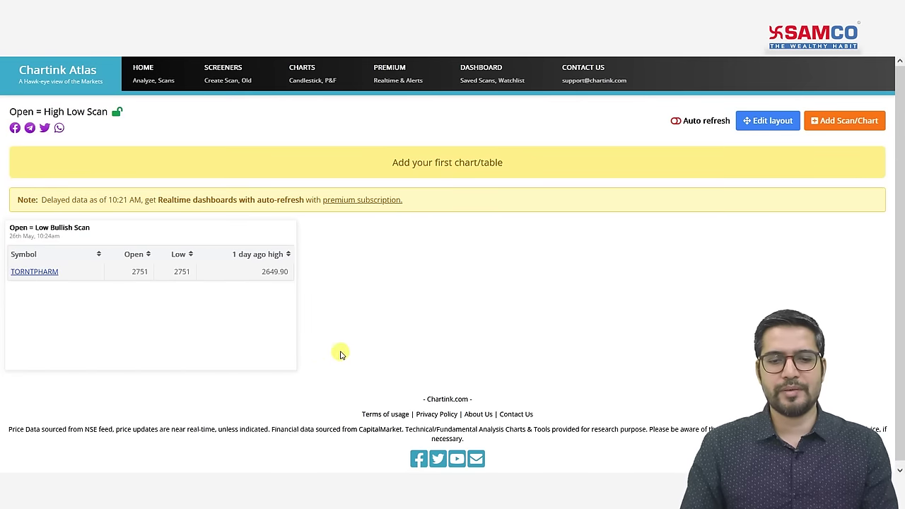
Step: Start a new chart from scratch and copy the Open Equals High filter into it from the "Open = High Bearish Scan"
click(487, 164)
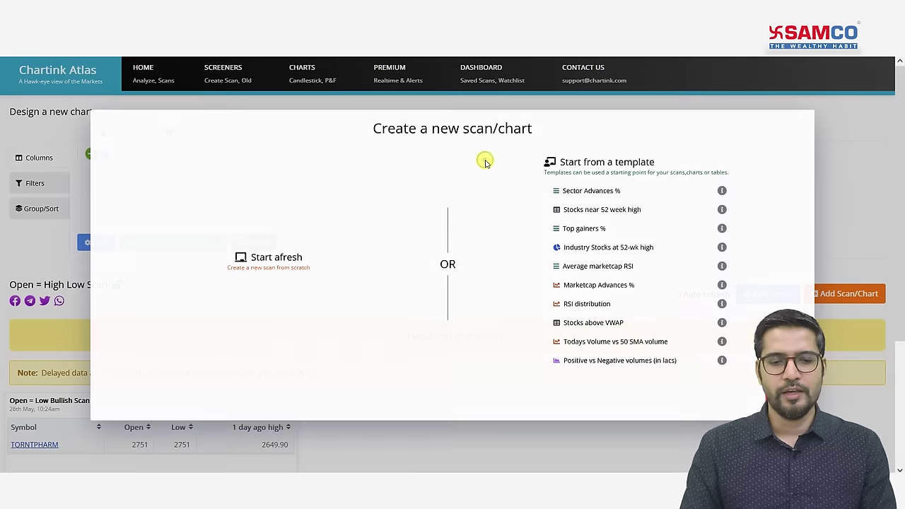
click(286, 259)
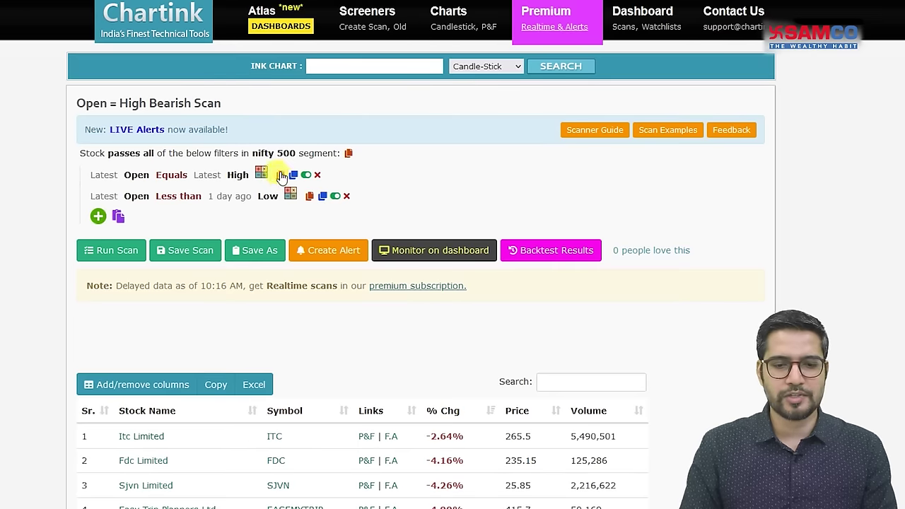
click(280, 174)
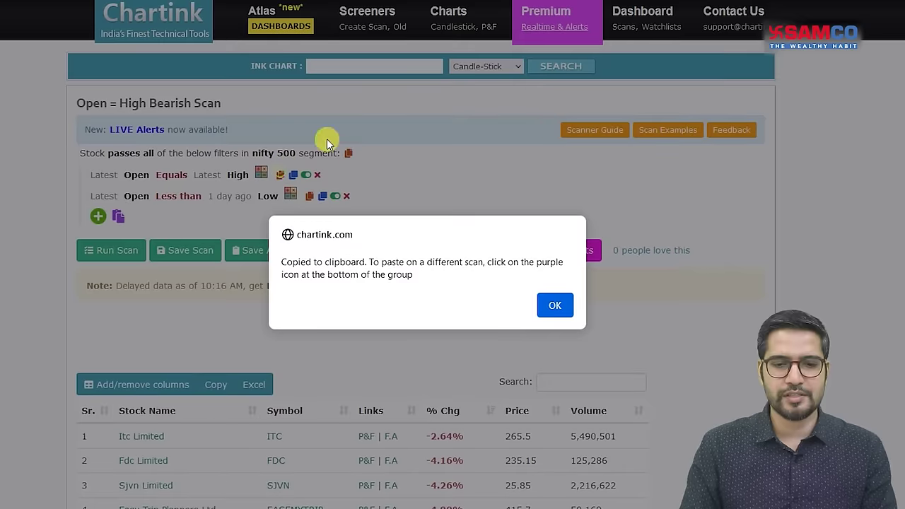
key(Return)
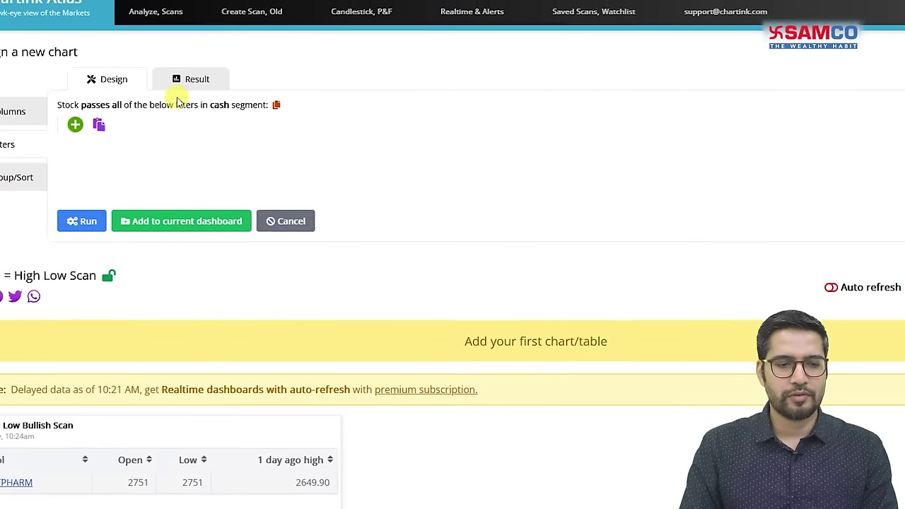
click(160, 115)
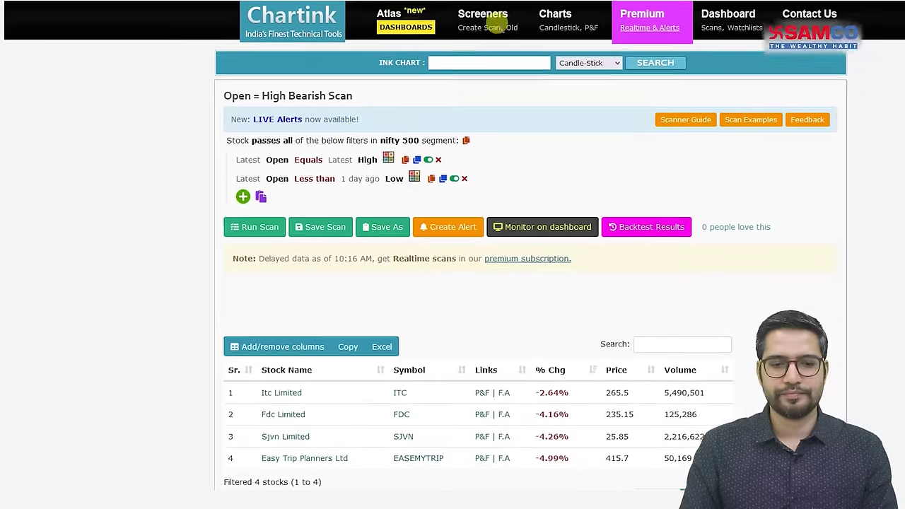
Step: Copy the "Open Less than 1 day ago Low" filter from the bearish scan into the new chart's filters
click(339, 192)
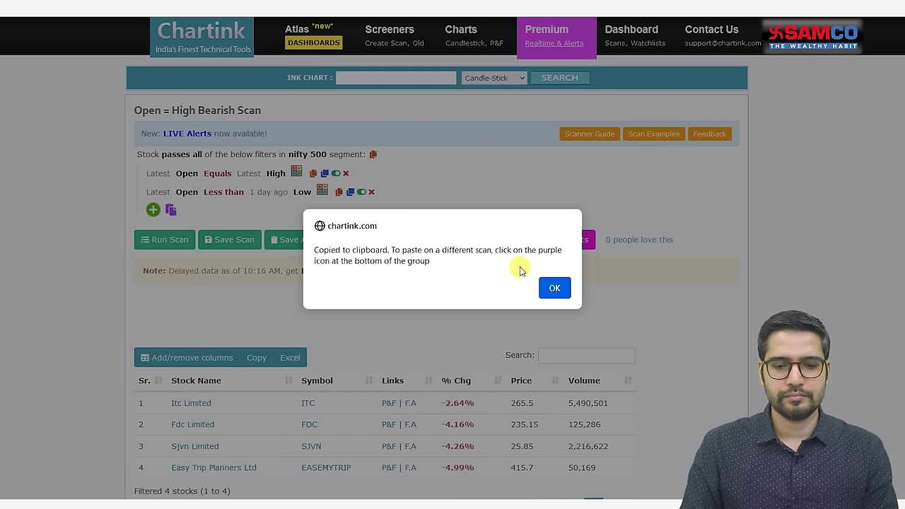
click(555, 288)
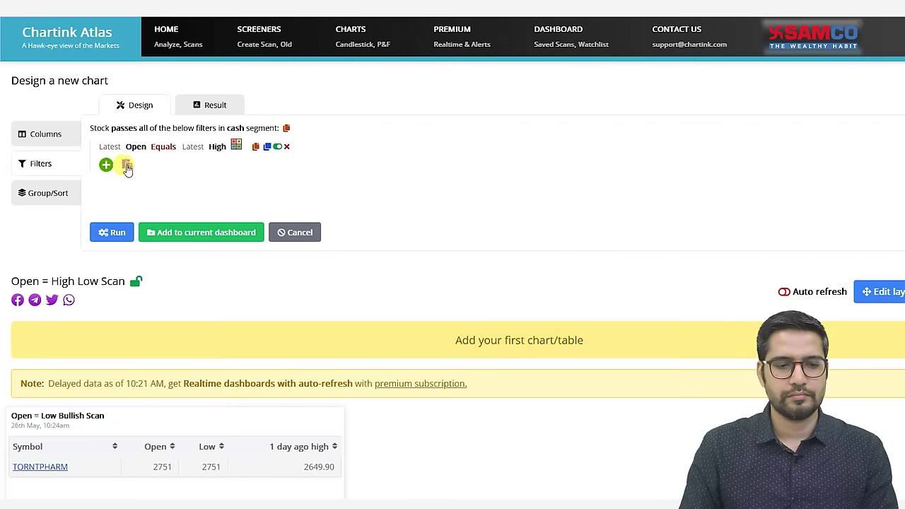
click(127, 167)
Step: Add a first column for the latest Open to the new chart and name it "Open"
click(46, 133)
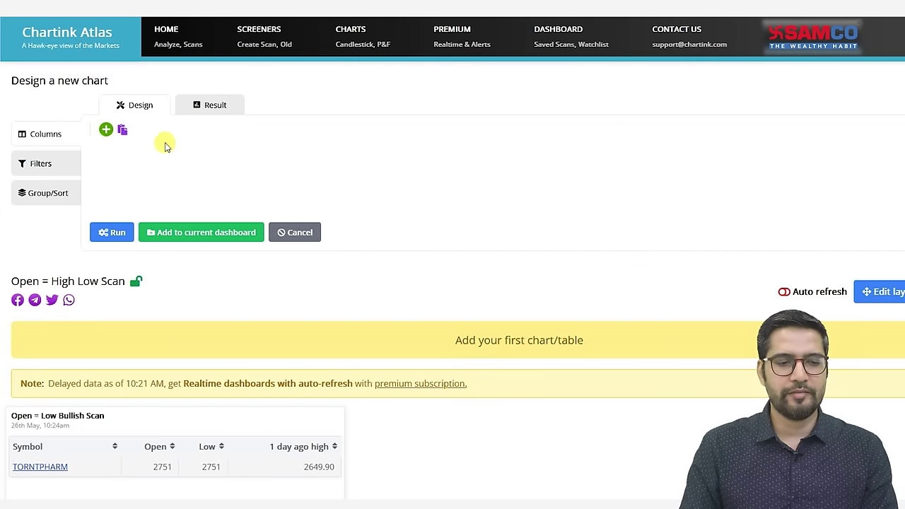
click(104, 133)
click(152, 245)
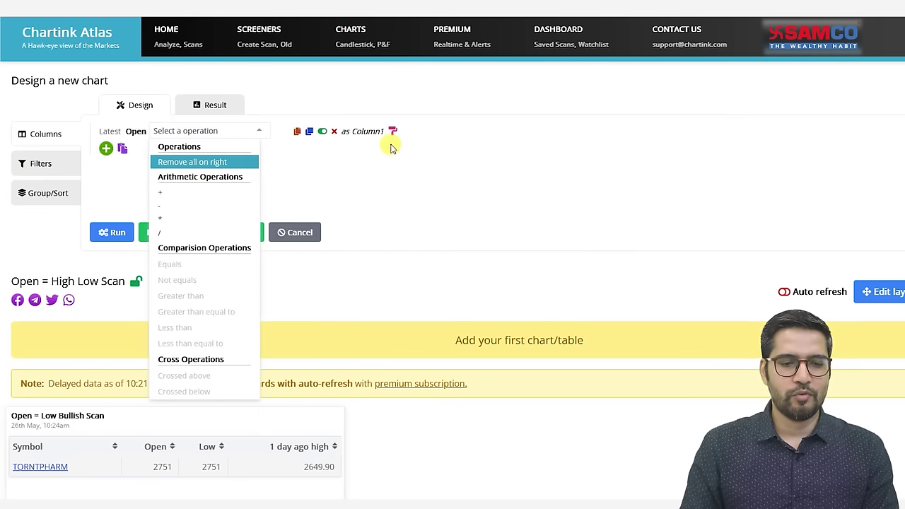
click(418, 155)
click(252, 130)
drag(281, 133, 213, 131)
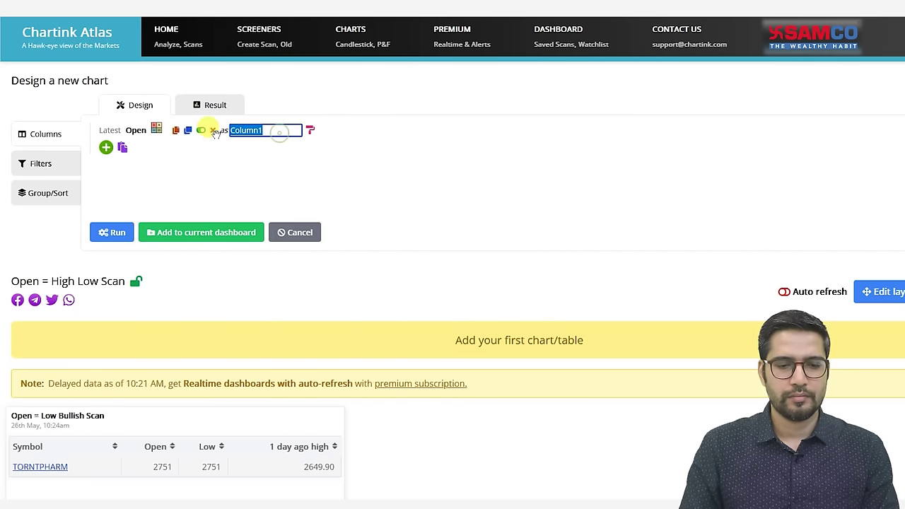
text(Open)
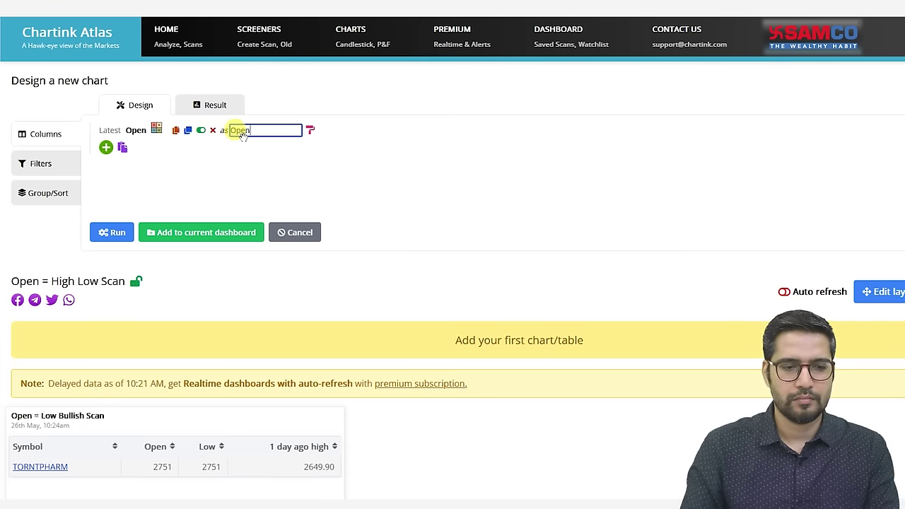
click(241, 183)
Step: Check the filters, add a second column for the latest High, and name it "High"
click(63, 162)
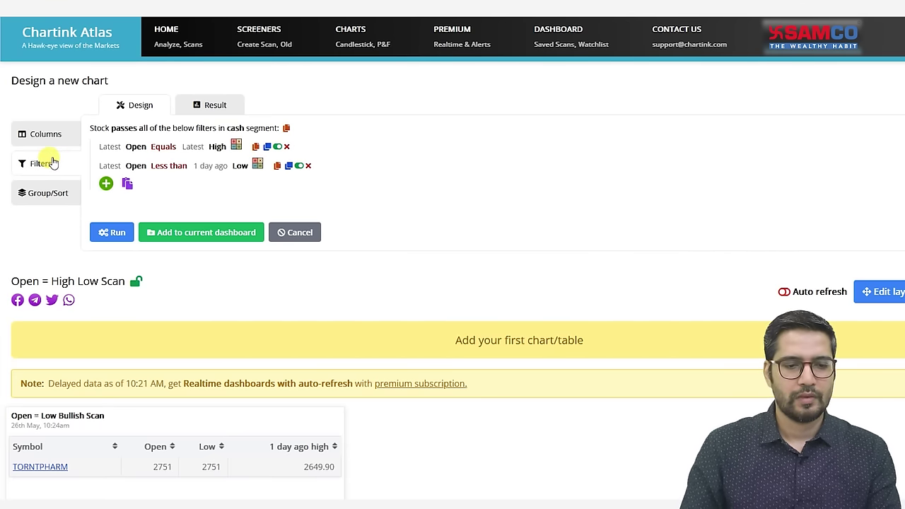
click(42, 134)
click(106, 146)
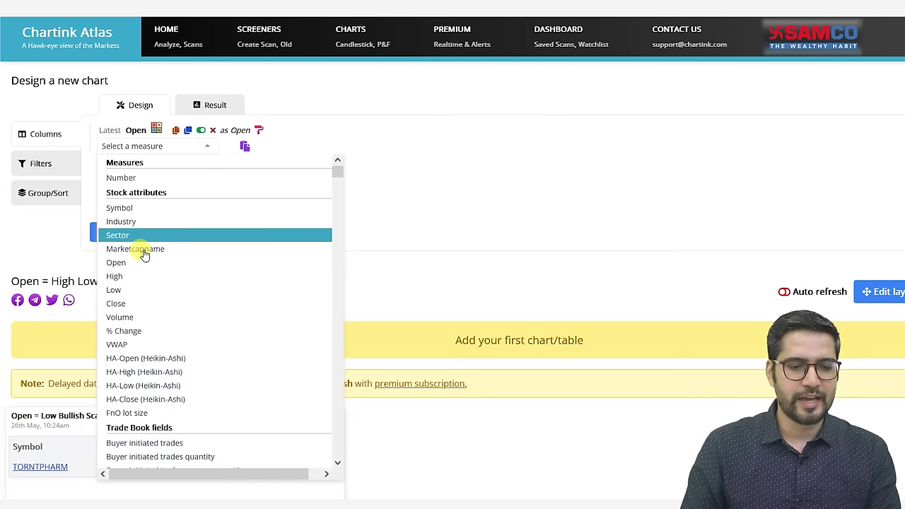
click(134, 278)
click(329, 182)
click(247, 148)
text(H)
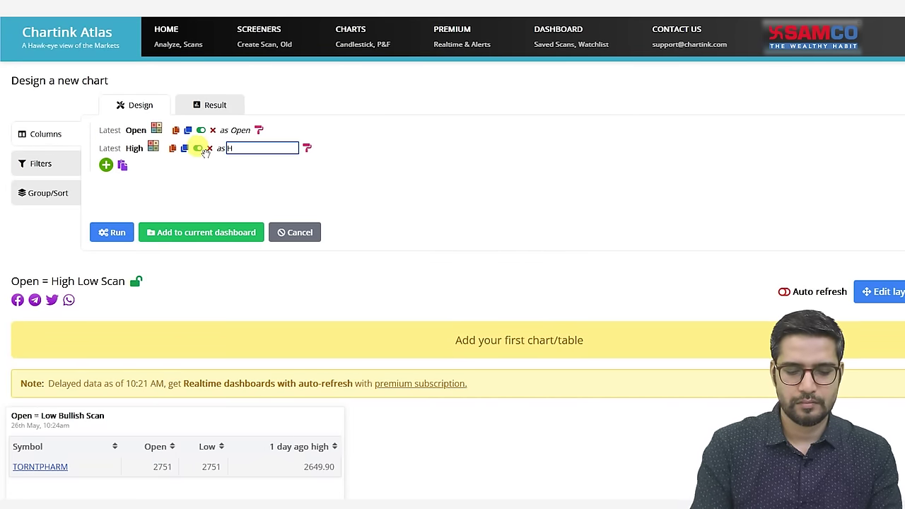
click(202, 178)
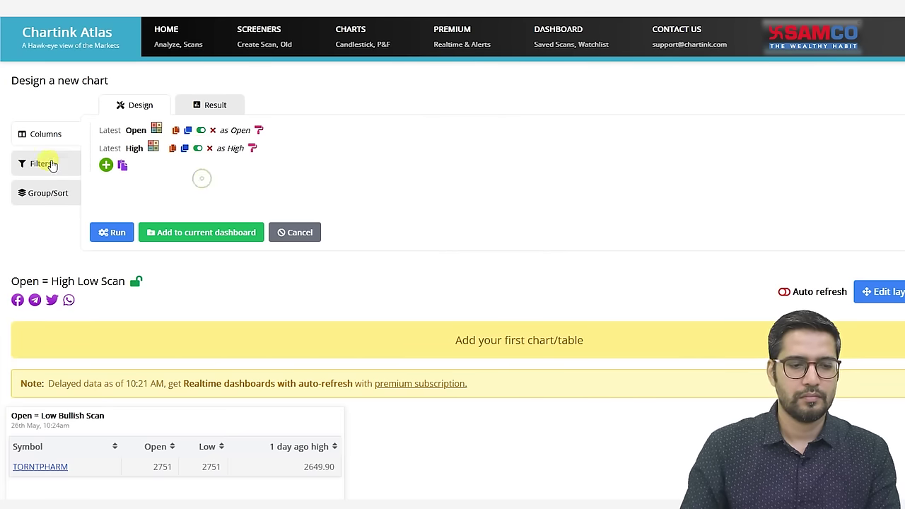
Step: Compare the columns with the filters, add a third column for the 1 day ago Low, and name it "1 day ago low"
click(50, 164)
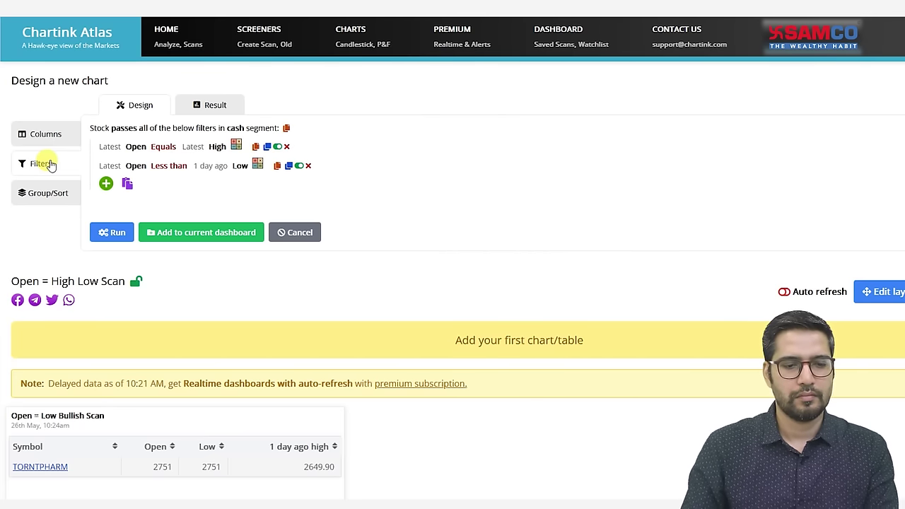
click(45, 134)
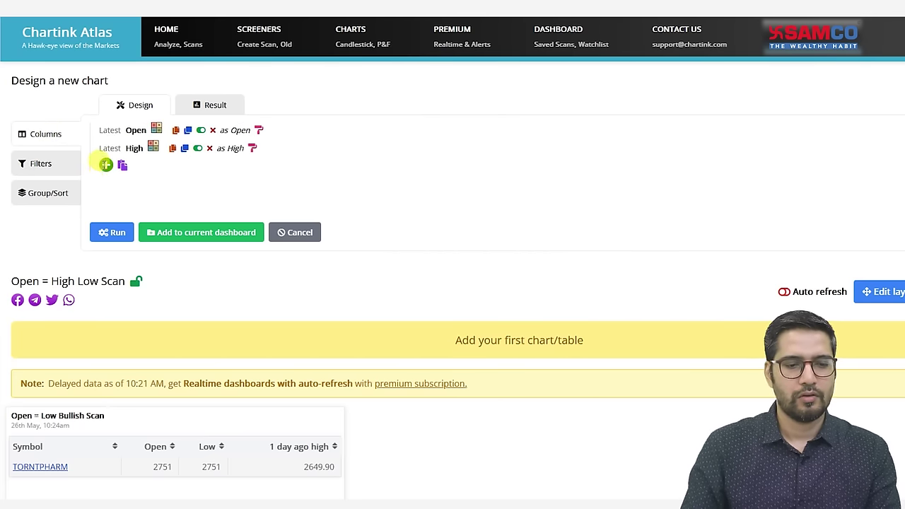
click(106, 164)
click(141, 307)
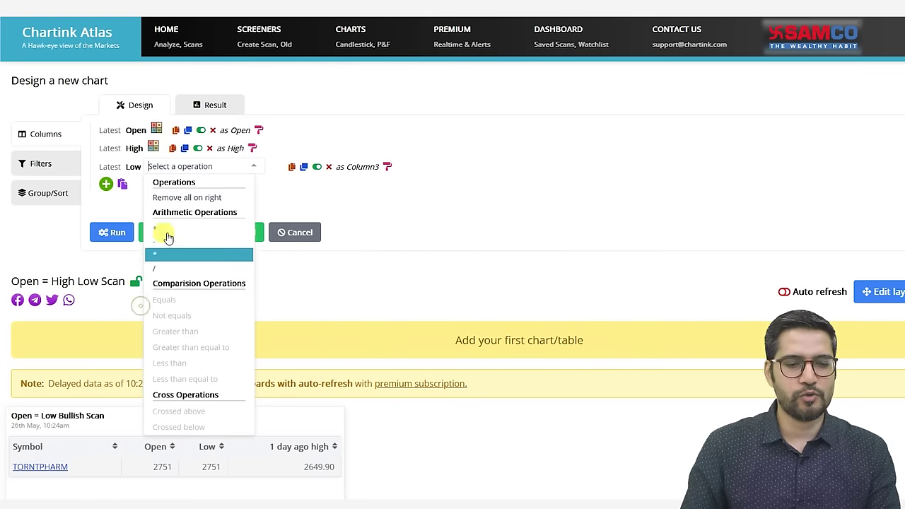
click(348, 189)
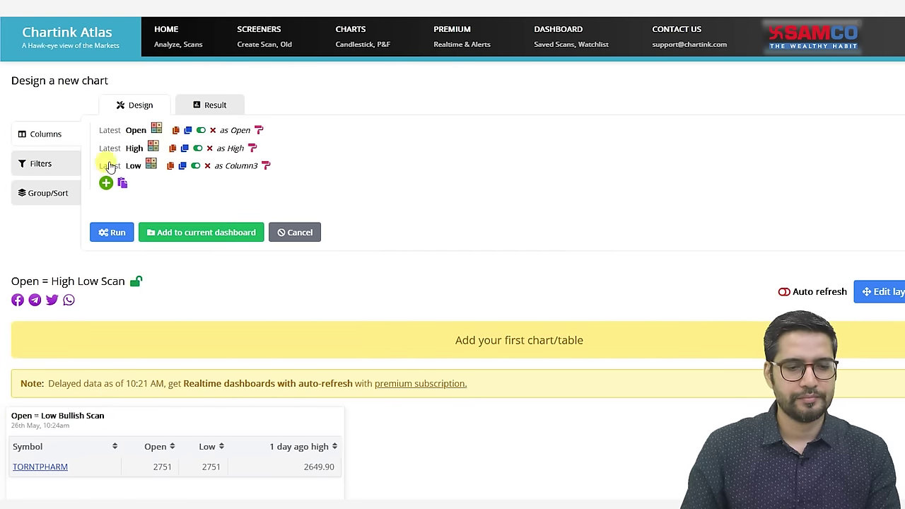
click(110, 165)
click(130, 215)
click(259, 167)
text(1 day ago low)
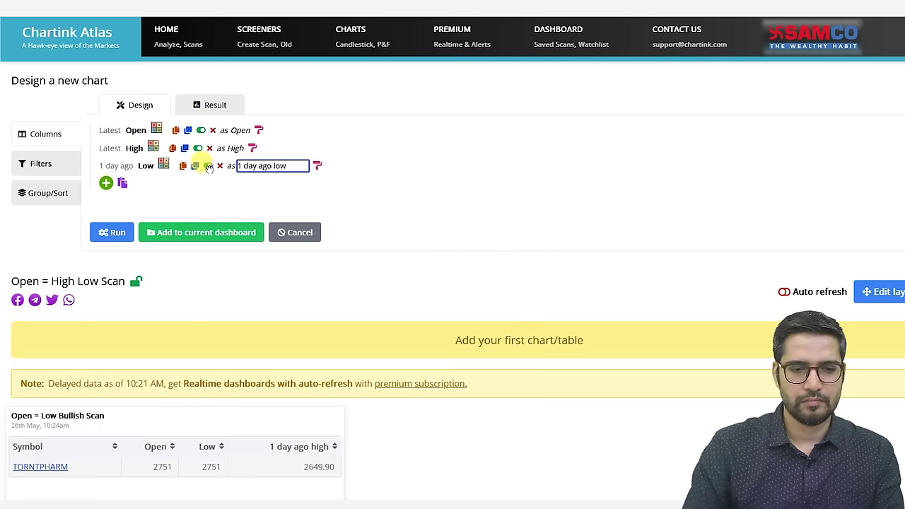
Step: Check the new chart's filters and raise its number of symbols to 1000
click(51, 166)
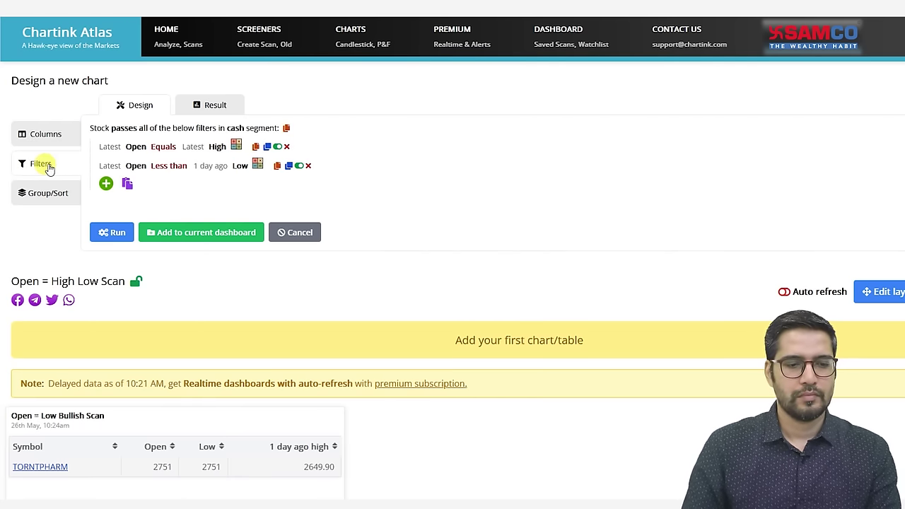
click(43, 193)
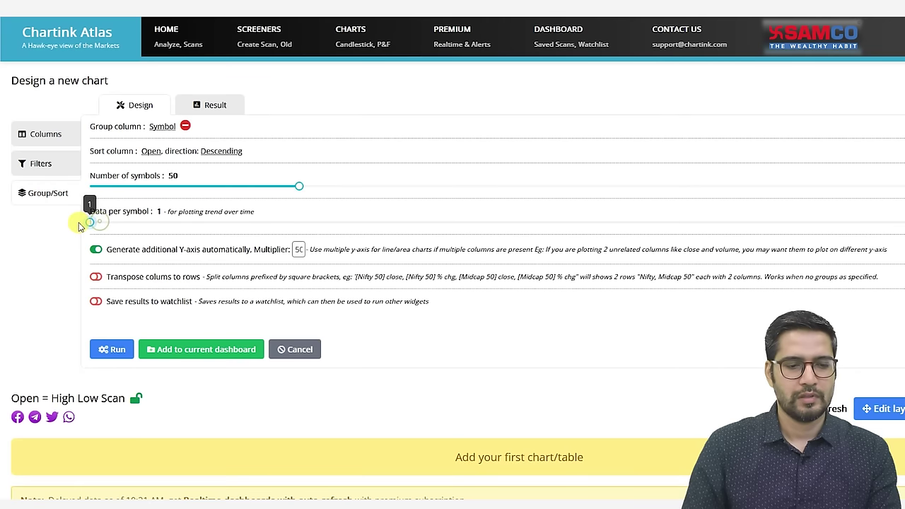
drag(138, 190, 904, 192)
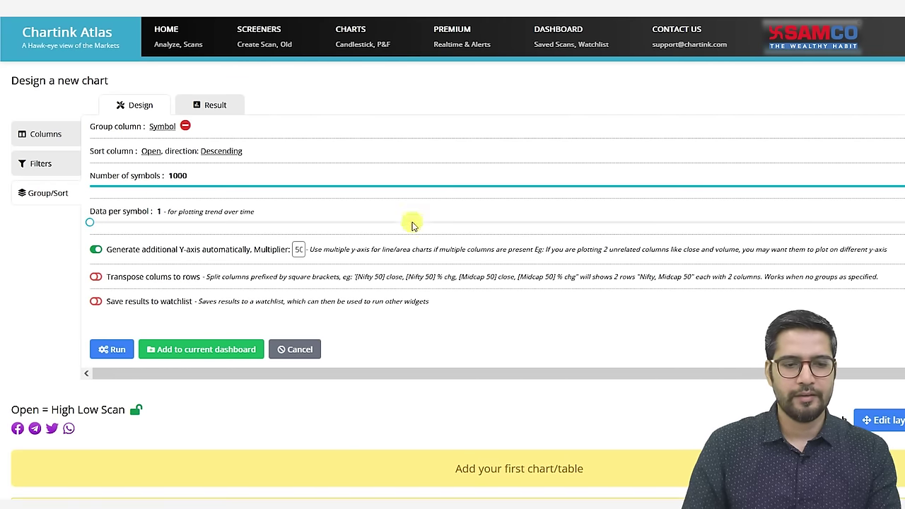
Step: Check the chart's table result and add it to the current dashboard under the name "Open = High Bearish Scan"
click(215, 106)
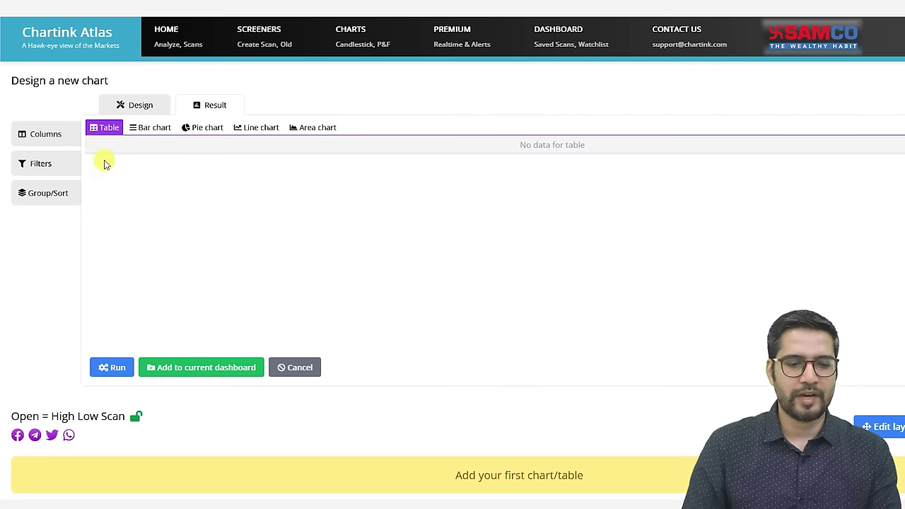
click(205, 368)
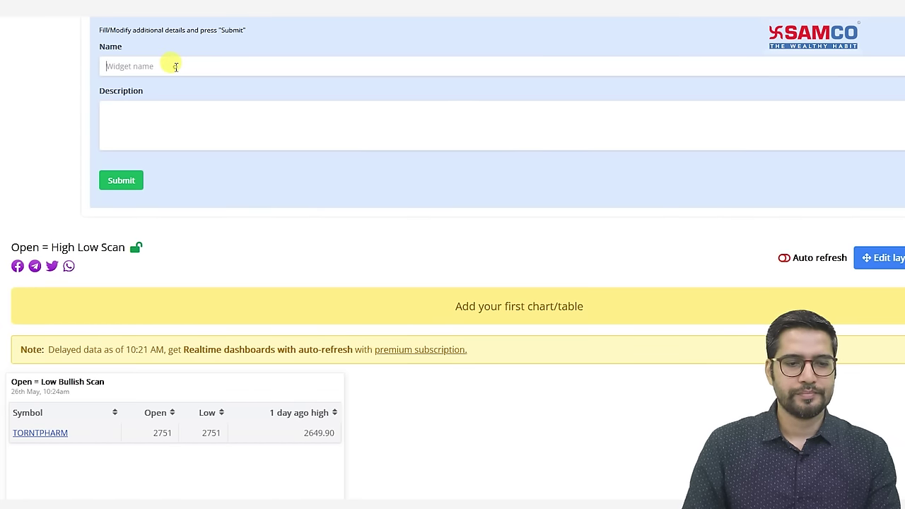
scroll(202, 115, up, 1)
click(208, 118)
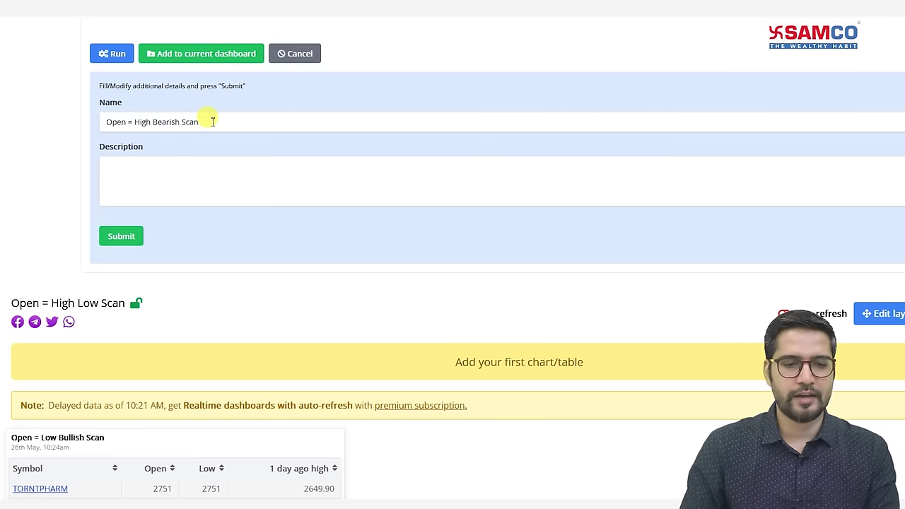
click(131, 237)
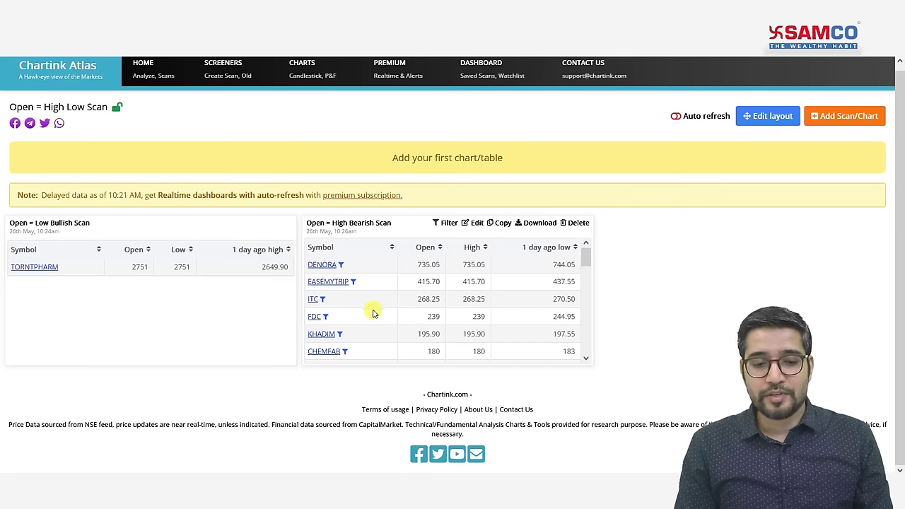
Step: Look through the "Open = High Bearish Scan" table, change its filter segment to nifty 500, and save the widget
scroll(374, 310, down, 3)
scroll(380, 310, down, 1)
scroll(424, 283, up, 5)
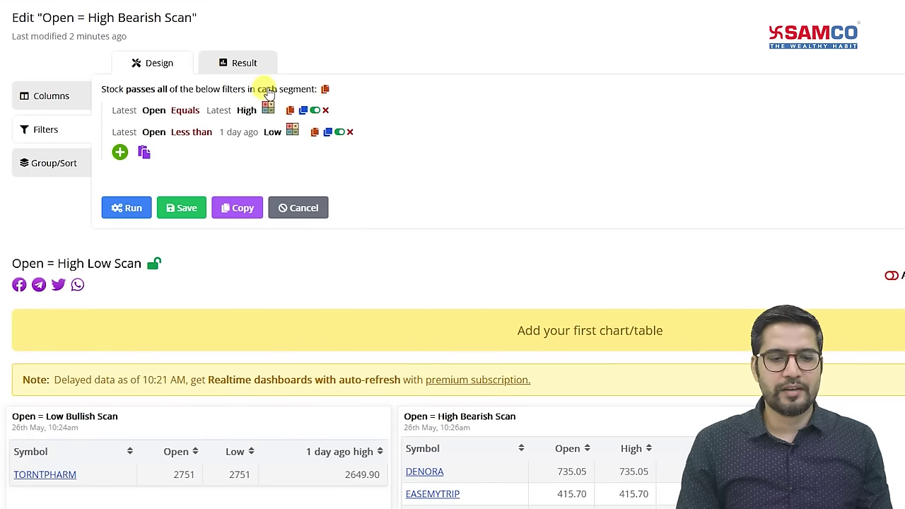
click(268, 92)
click(309, 283)
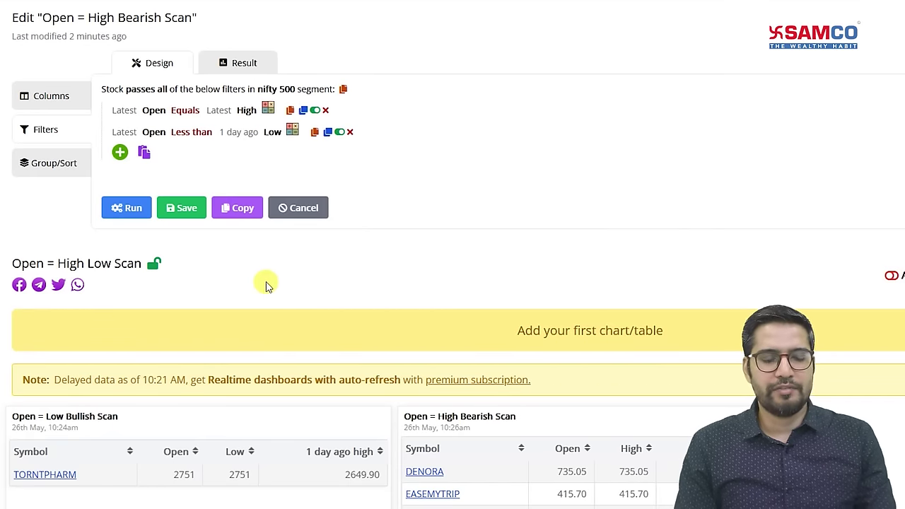
click(180, 210)
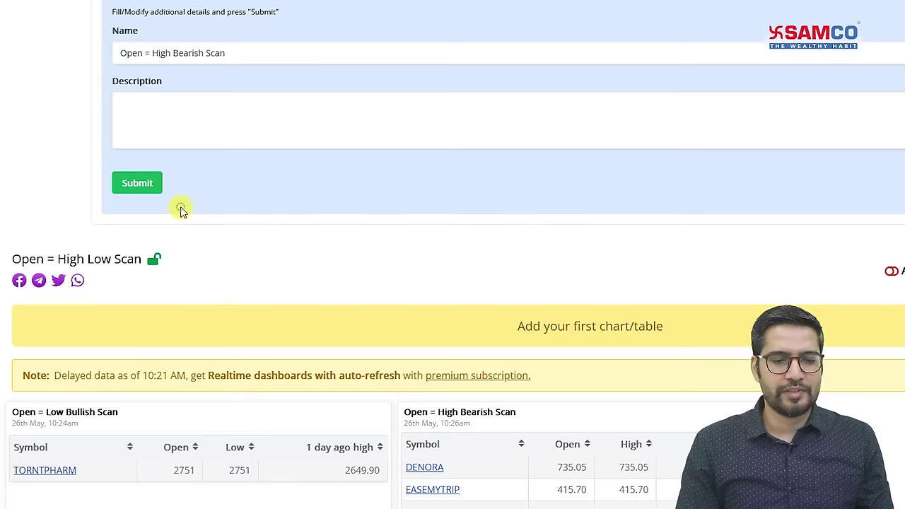
click(141, 188)
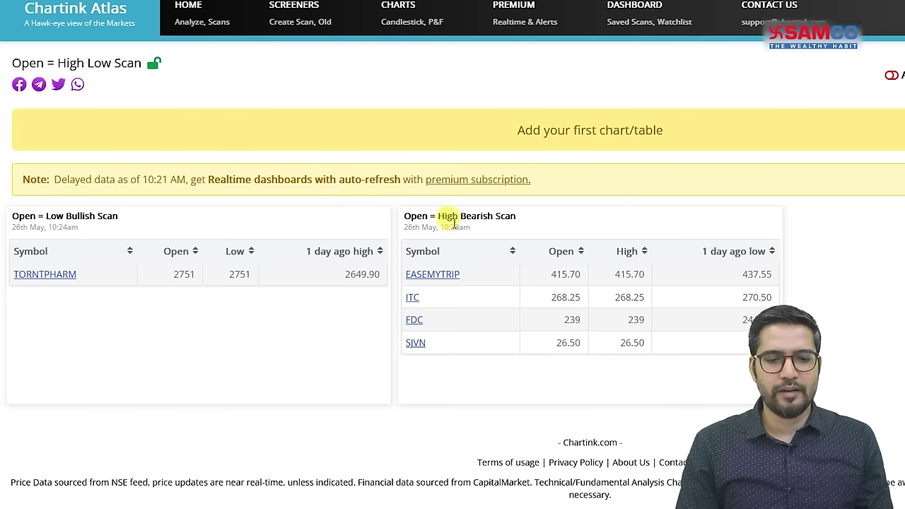
Step: Sort the bearish scan table by symbol in descending order and lengthen the bullish scan table to the bearish table's height
mouse_move(616, 269)
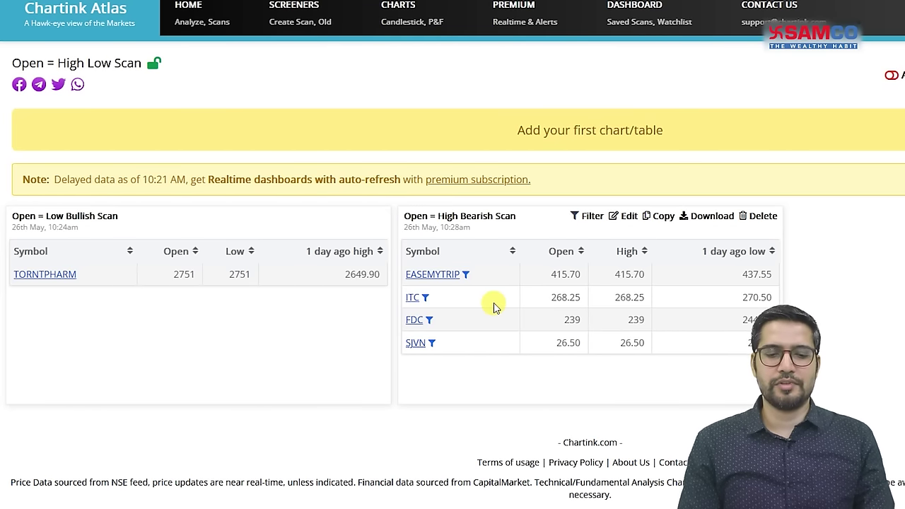
click(427, 253)
click(431, 254)
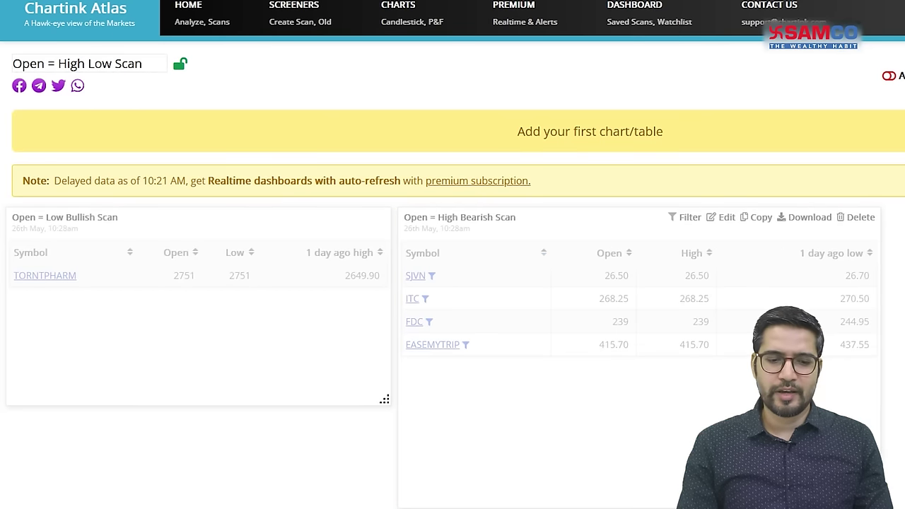
drag(383, 401, 382, 501)
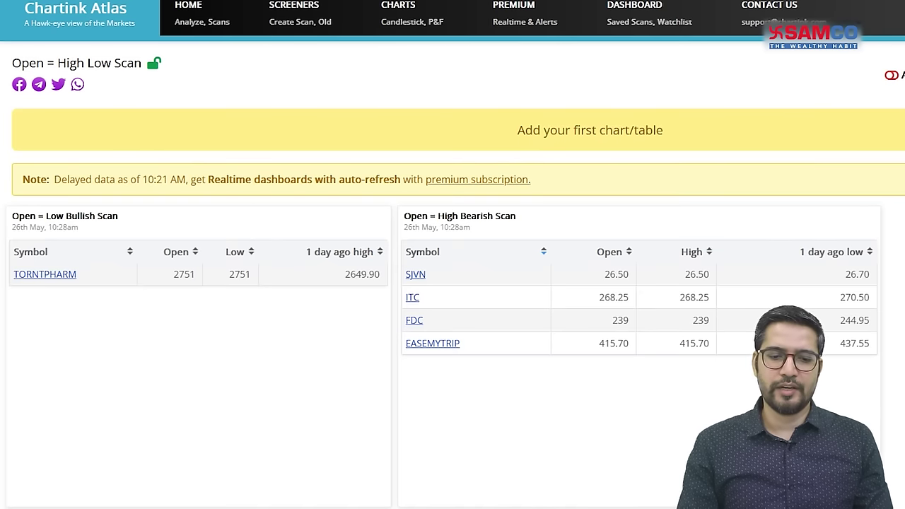
scroll(453, 283, down, 2)
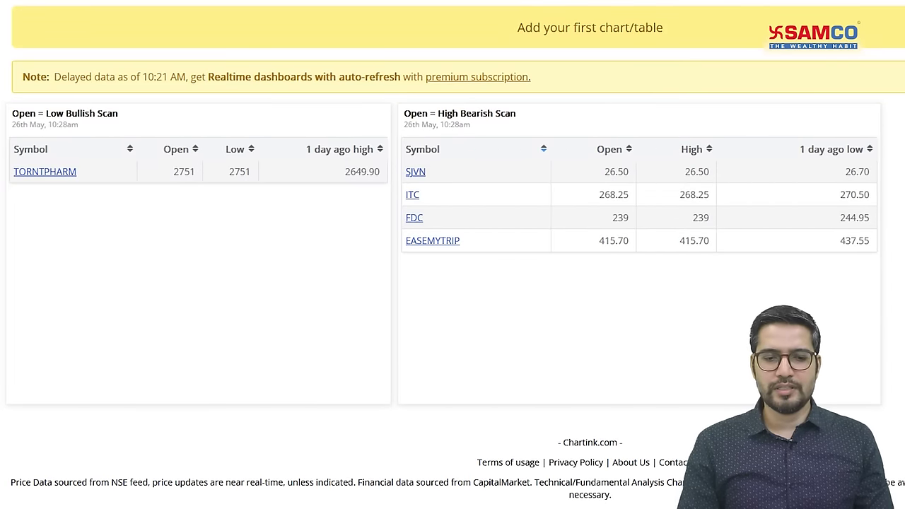